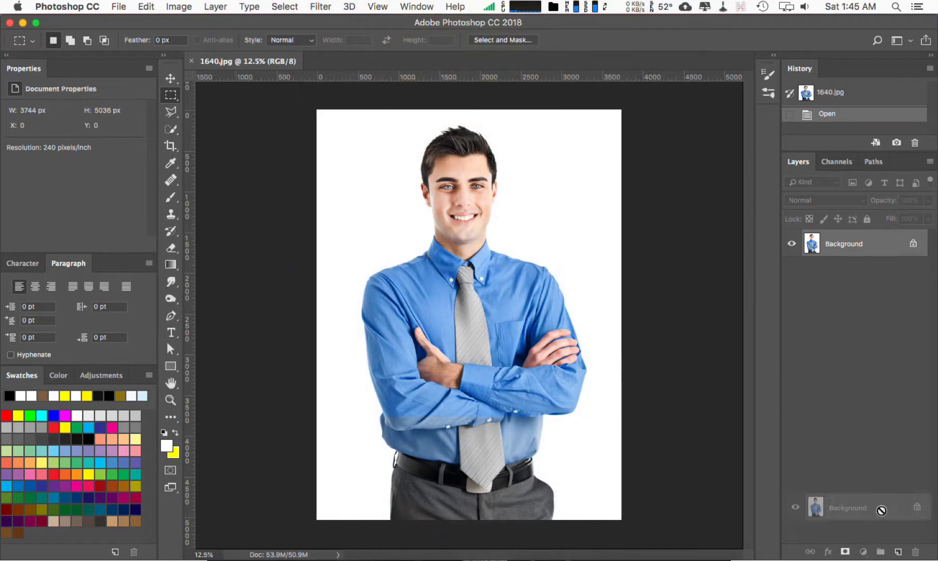
Duplicate the Background layer and zoom in on the man's face and neck
drag(881, 509, 898, 552)
click(488, 213)
scroll(488, 212, down, 5)
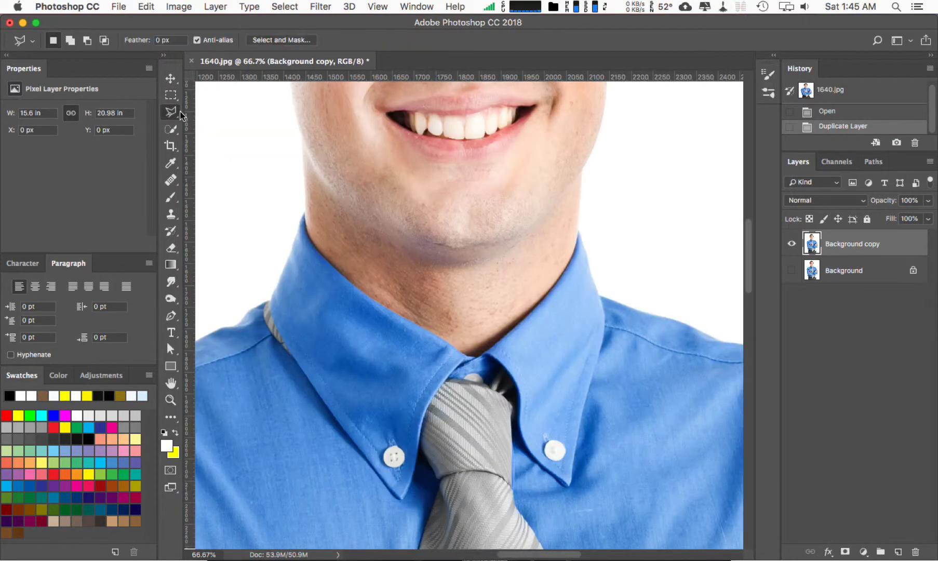
Trace a closed Pen path around the head, from the jawline down the neck and over the top
click(171, 315)
scroll(594, 247, up, 5)
click(631, 234)
scroll(603, 385, down, 3)
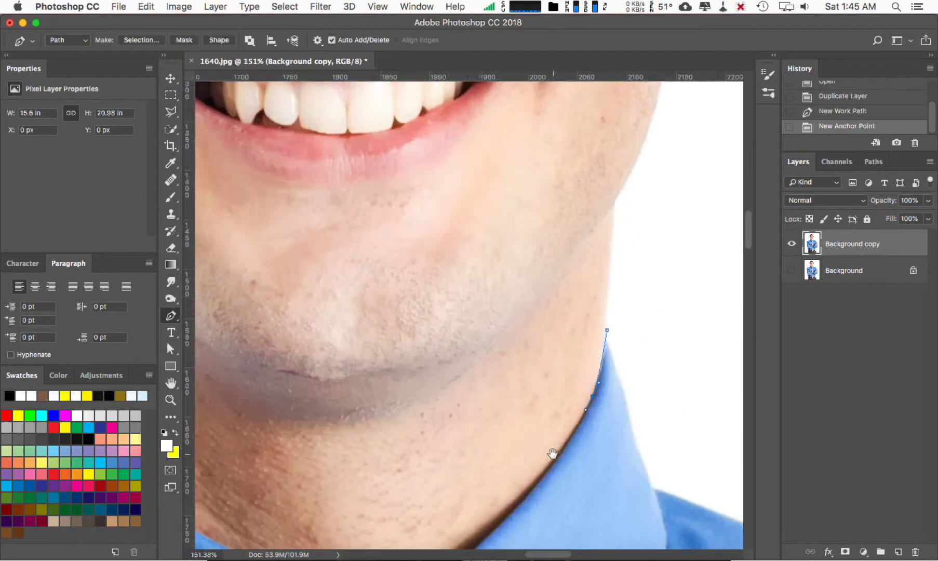
drag(548, 375, 496, 411)
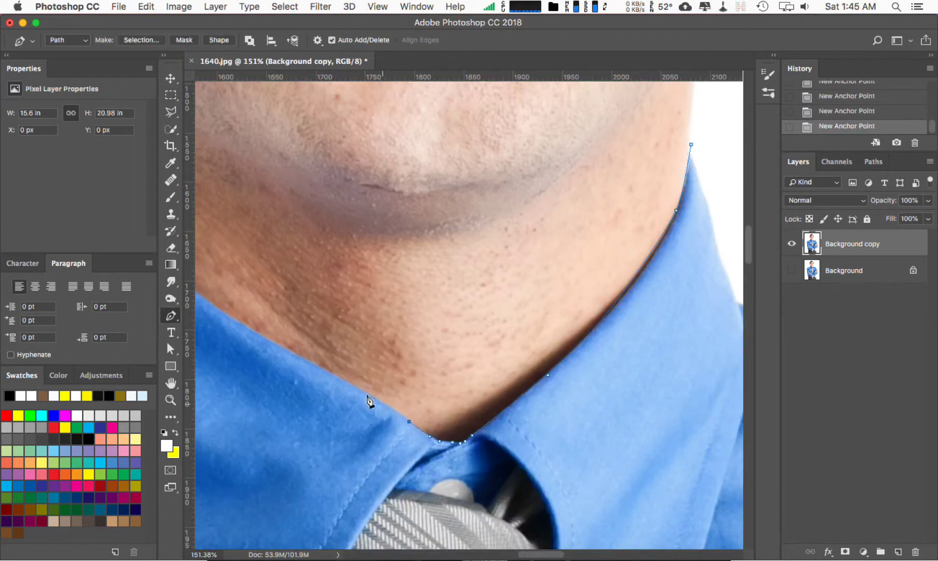
scroll(478, 398, left, 5)
scroll(478, 398, up, 1)
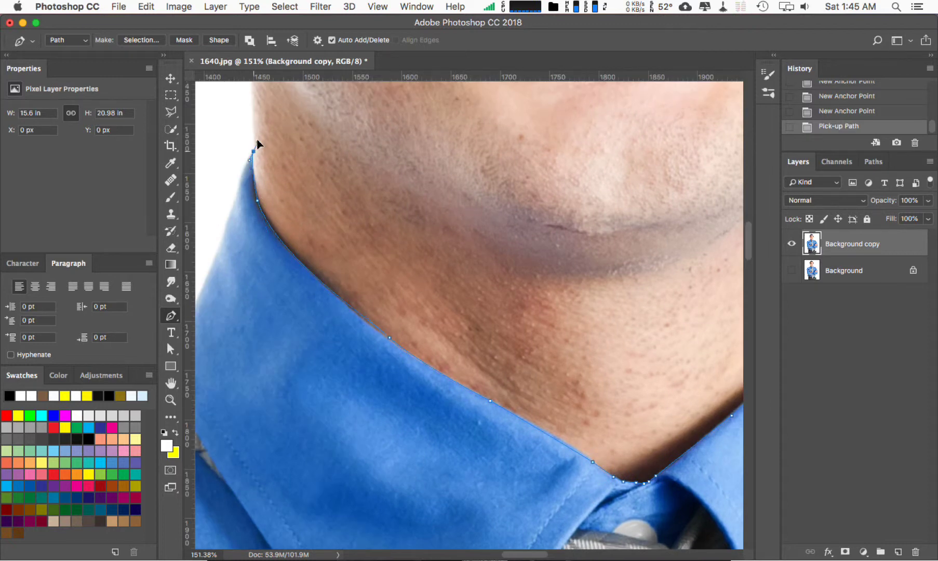
scroll(248, 146, down, 10)
click(431, 172)
click(548, 185)
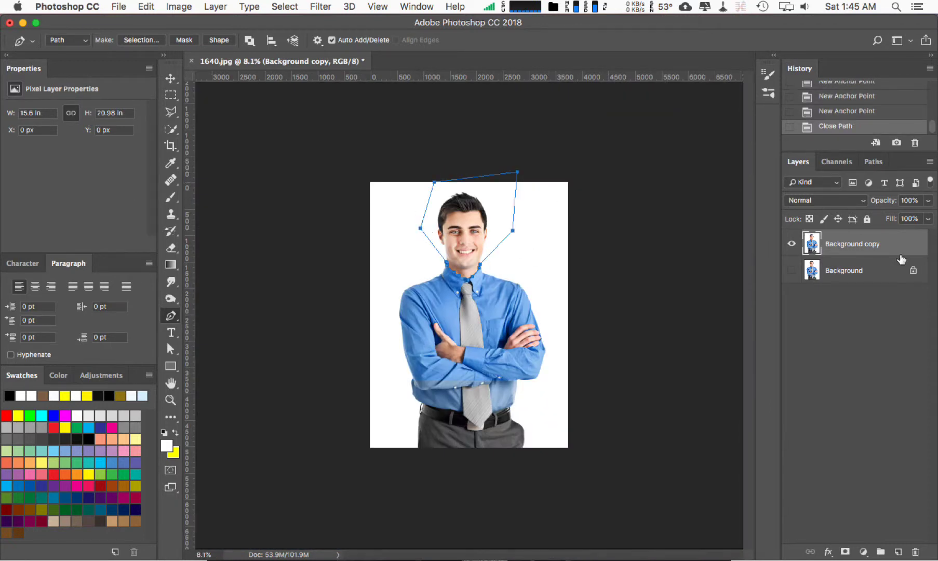
click(872, 162)
Turn the head path into a selection, delete it to transparency, and deselect
super+click(791, 184)
click(798, 161)
key(Delete)
key(super+d)
Select the white backdrop around the shirt with the Magic Wand and delete it
key(super+equal)
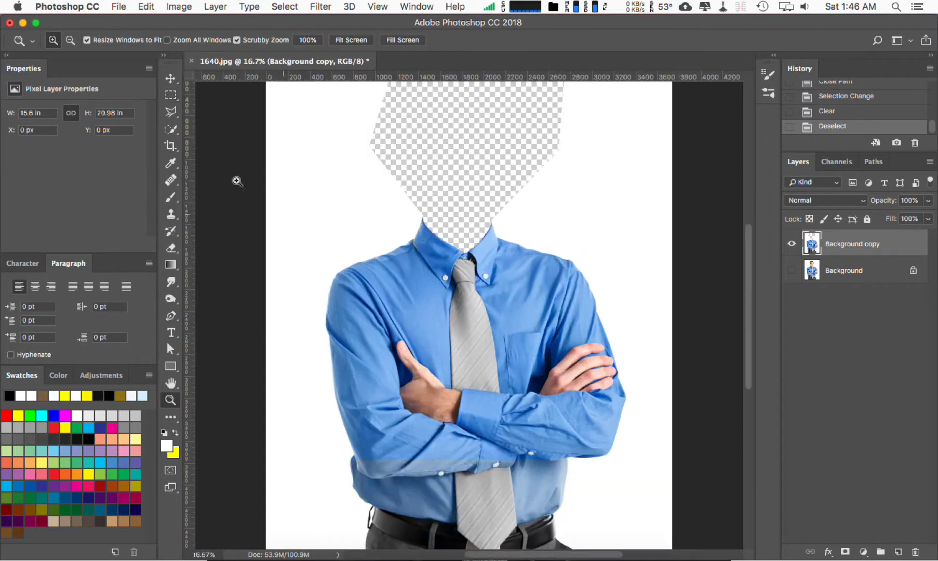
right_click(171, 129)
click(224, 141)
click(588, 221)
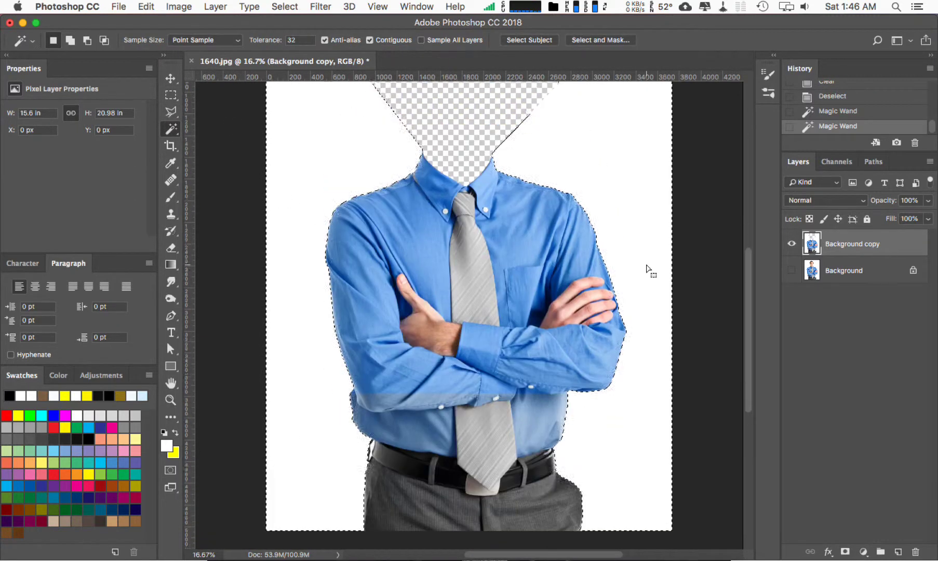
key(Delete)
key(super+d)
Draw a canvas-sized Rectangle layer filled dark grey on top of the original photo layer
click(844, 270)
key(u)
key(super+minus)
drag(347, 171, 592, 459)
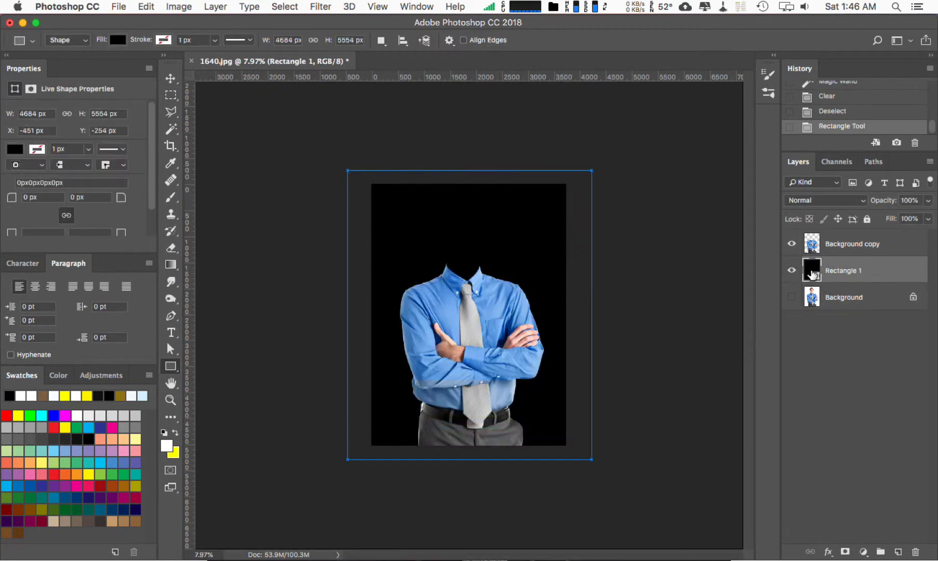
double_click(811, 270)
click(777, 341)
key(z)
click(370, 471)
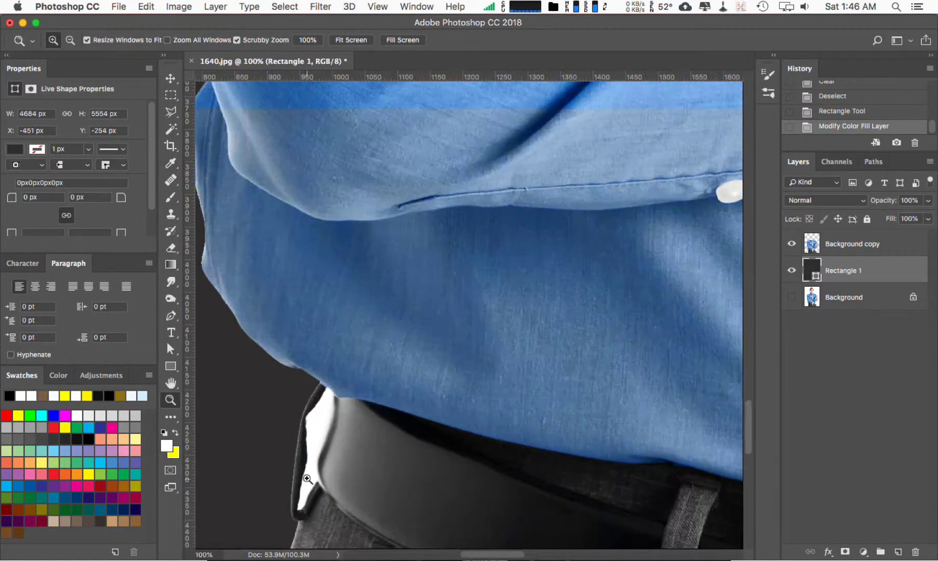
Erase the leftover white gap beside the belt on the shirt layer using Polygonal Lasso
key(alt+bracketright)
click(329, 383)
key(l)
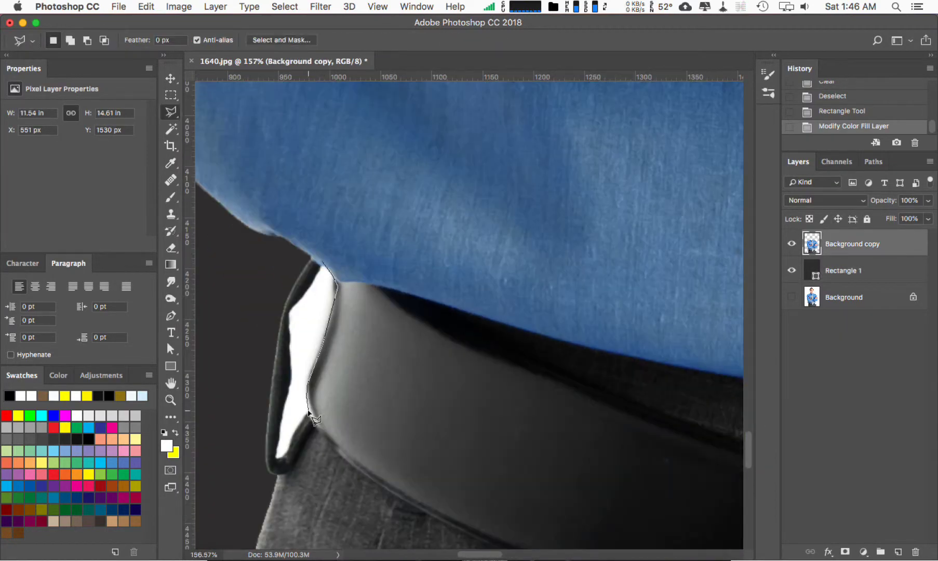
click(314, 279)
key(Delete)
key(super+0)
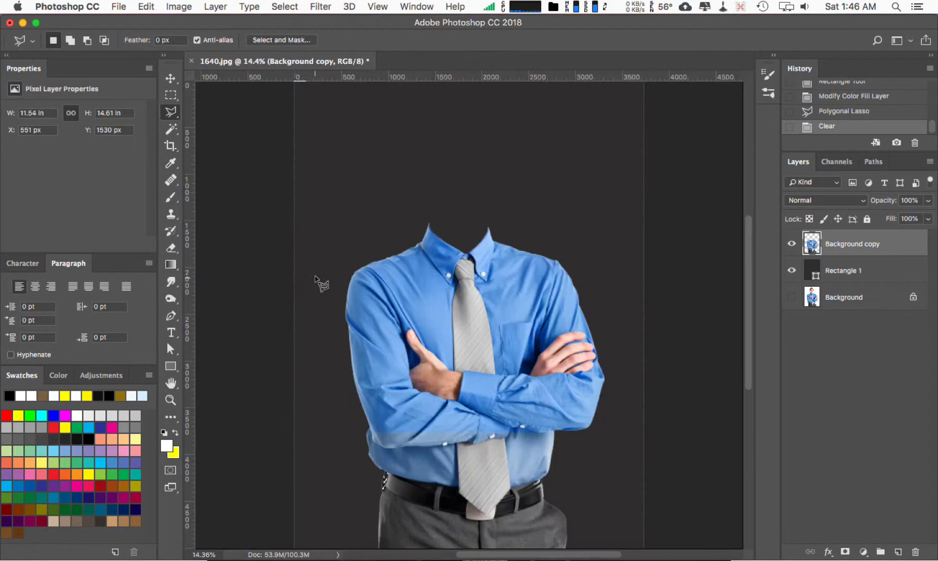
key(super+d)
Select Inverse to isolate the lightbulb, copy it, and paste it into the shirt document
key(z)
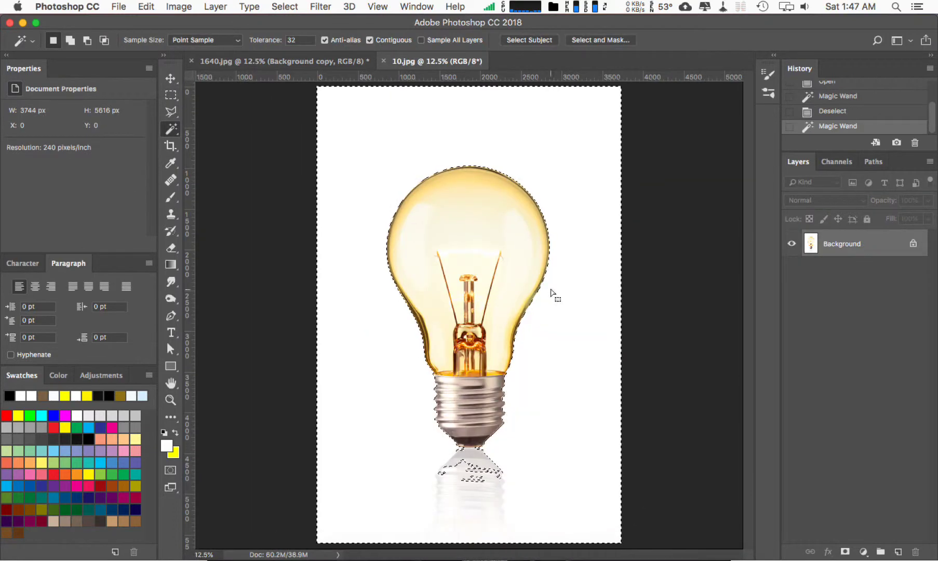
right_click(553, 292)
click(552, 408)
key(super+c)
click(324, 61)
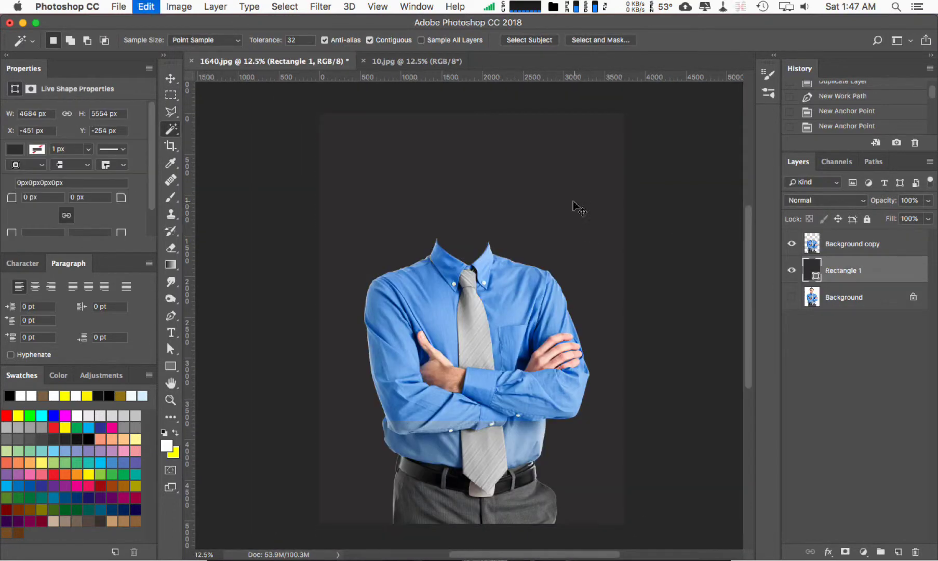
key(super+v)
Free Transform the pasted lightbulb smaller to fit over the neck
key(super+t)
drag(527, 222, 478, 240)
key(super+0)
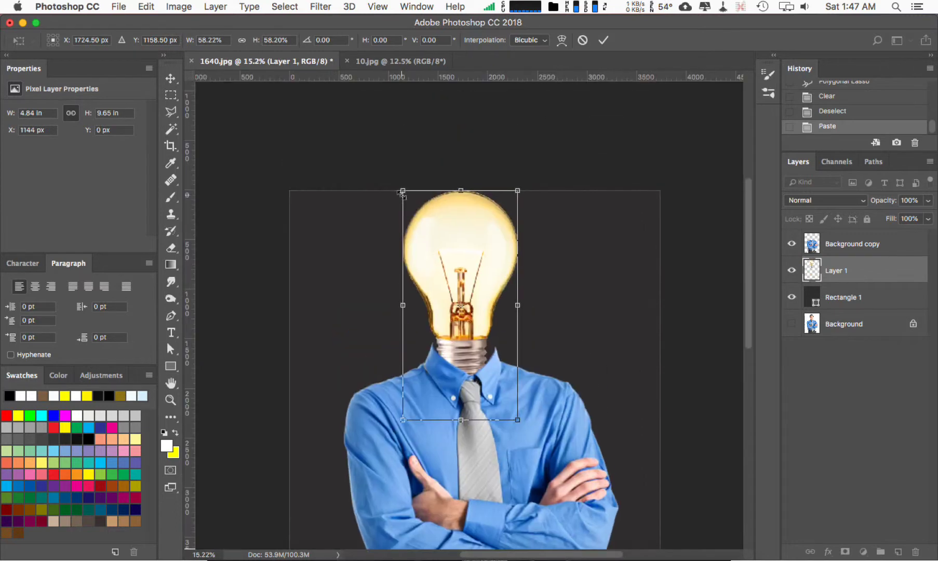
drag(393, 197, 401, 213)
key(Return)
Scale the shirt layer down to about 95% and reposition it in the frame
super+click(520, 369)
key(super+t)
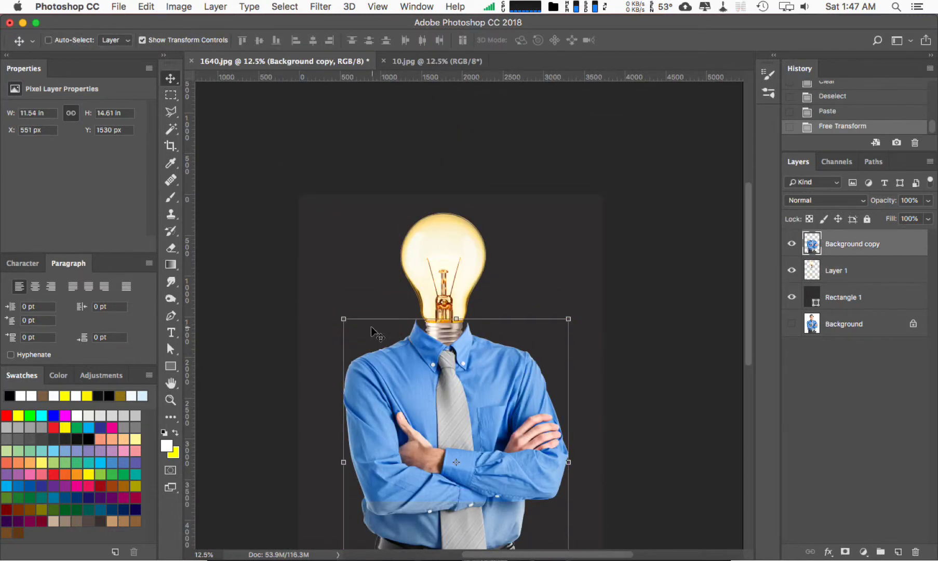
drag(341, 315, 356, 329)
drag(514, 447, 521, 454)
key(Return)
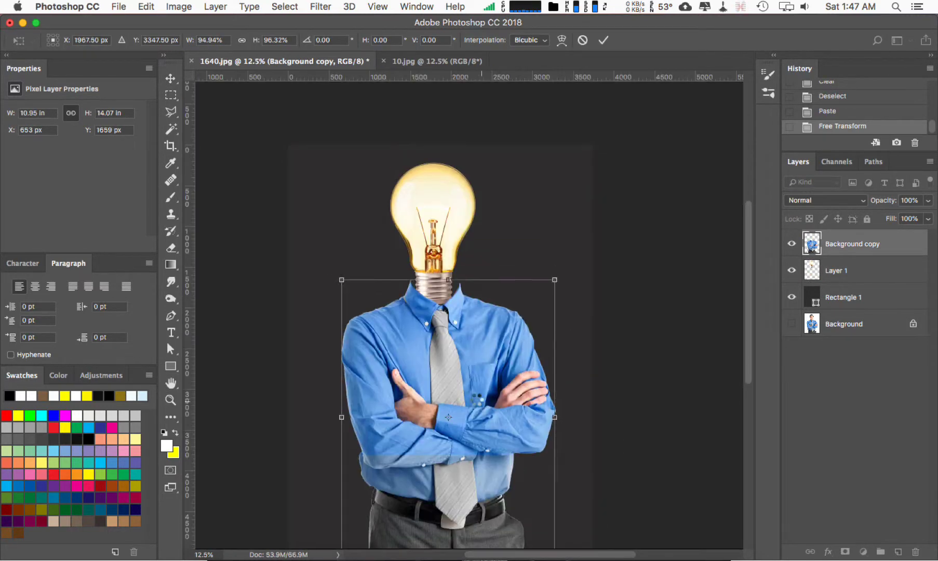
Move the bulb down onto the collar, nudge it into place, and zoom in on the collar
super+click(457, 209)
drag(457, 209, 455, 239)
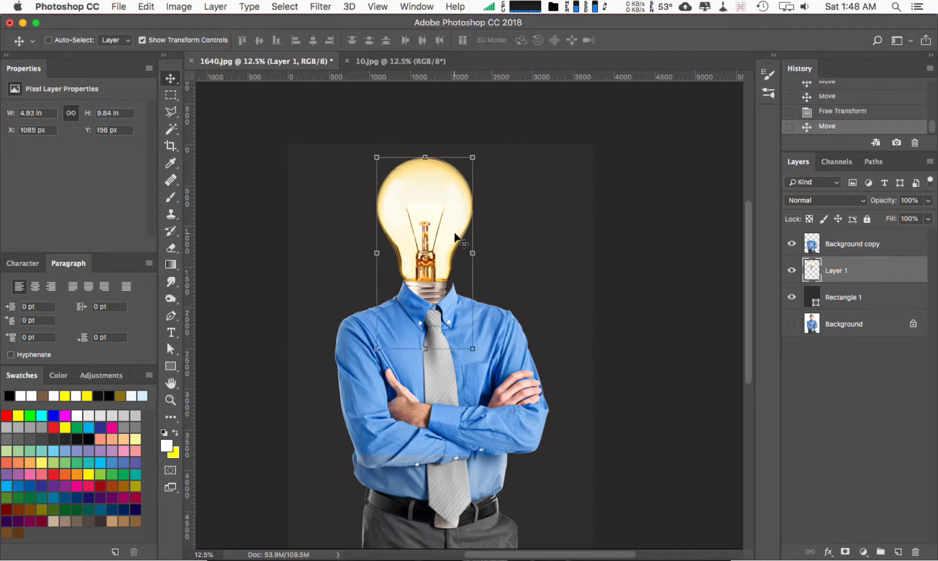
key(super+t)
key(Return)
key(Up)
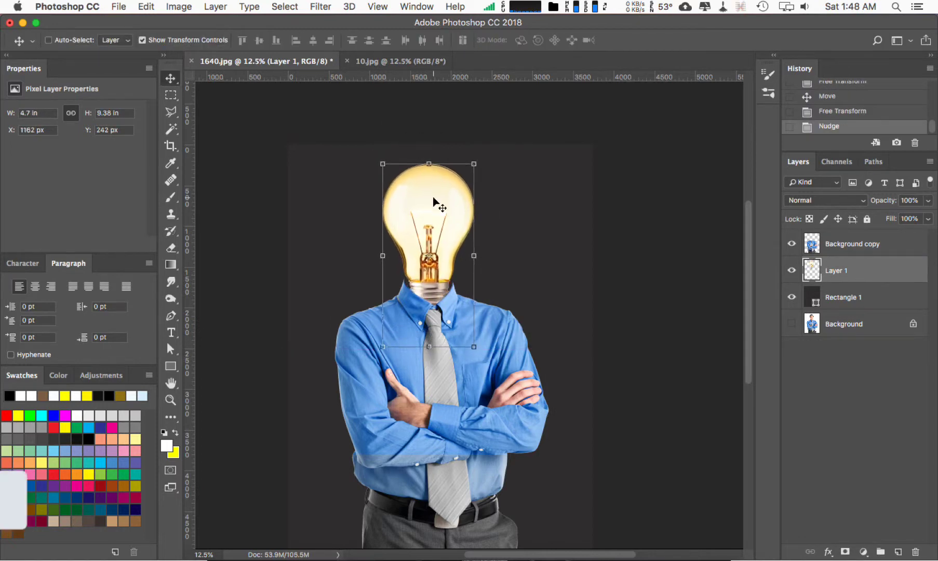
key(z)
click(528, 234)
click(394, 147)
Copy a Polygonal Lasso shirt patch to a new layer below the bulb and move it behind the collar
scroll(379, 340, down, 5)
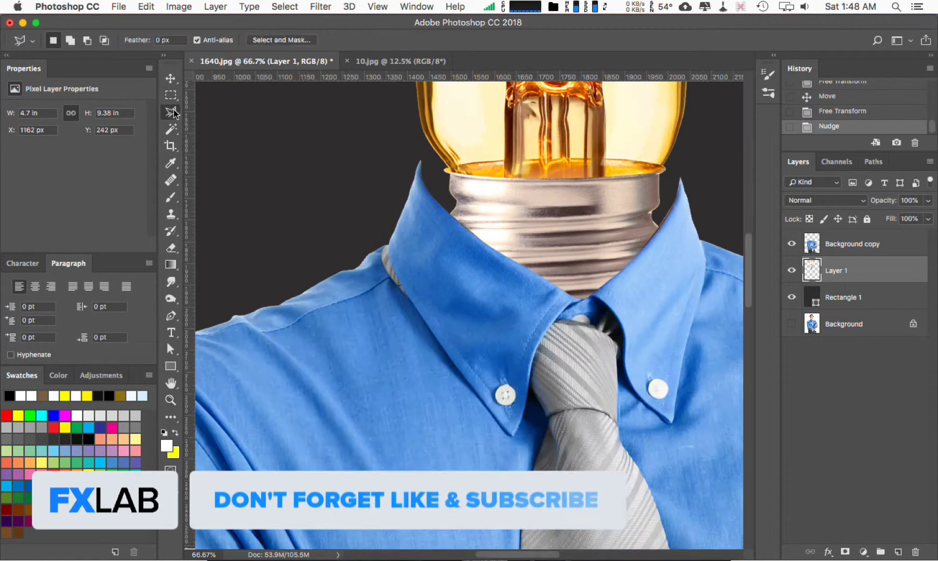
key(l)
click(405, 331)
click(373, 346)
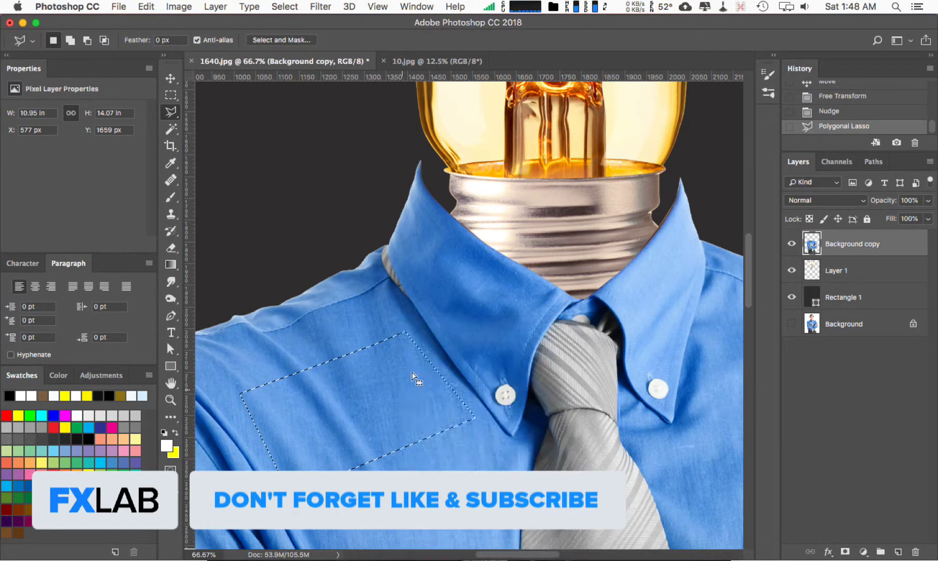
key(super+j)
key(v)
drag(415, 377, 554, 189)
key(super+bracketleft)
drag(488, 202, 520, 176)
With the bulb hidden, transform the shirt patch to match the collar's angle and edges
click(791, 270)
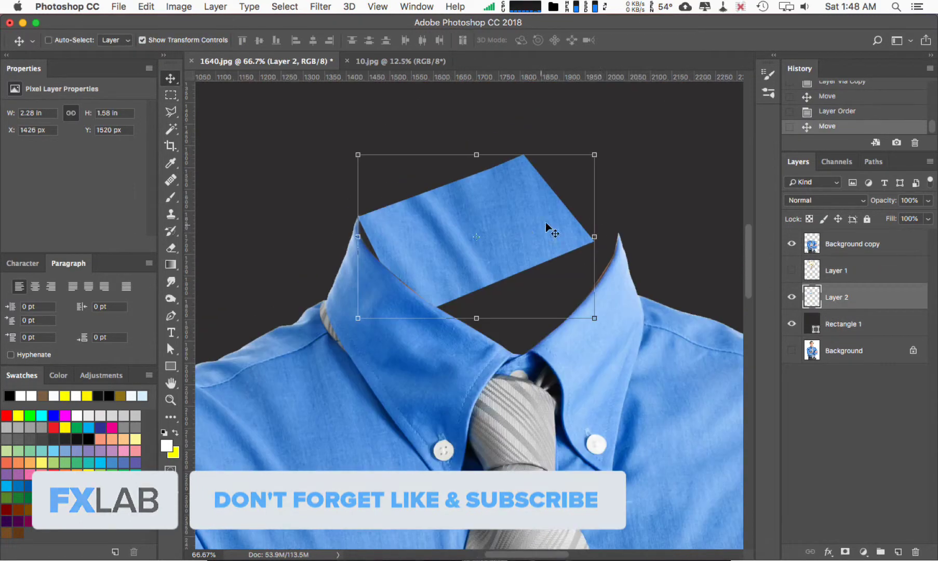
key(super+t)
mouse_move(596, 155)
mouse_down()
mouse_move(607, 205)
mouse_move(720, 250)
mouse_up()
drag(358, 156, 373, 143)
mouse_move(720, 249)
mouse_down()
mouse_move(685, 254)
mouse_move(680, 231)
mouse_up()
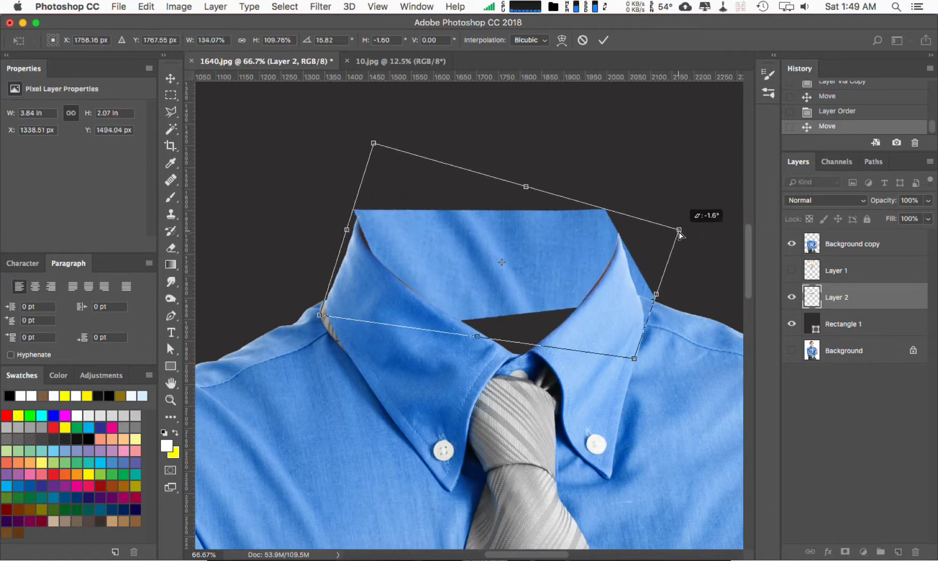
drag(372, 144, 378, 151)
key(Return)
Add a layer mask to the patch, show the bulb again, and enlarge the patch toward the top right
click(844, 551)
key(e)
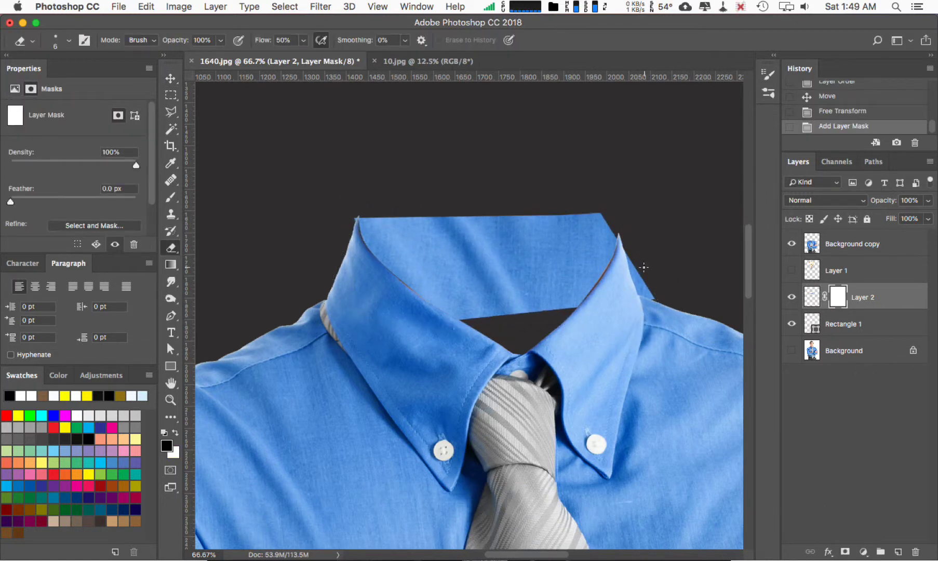
click(790, 271)
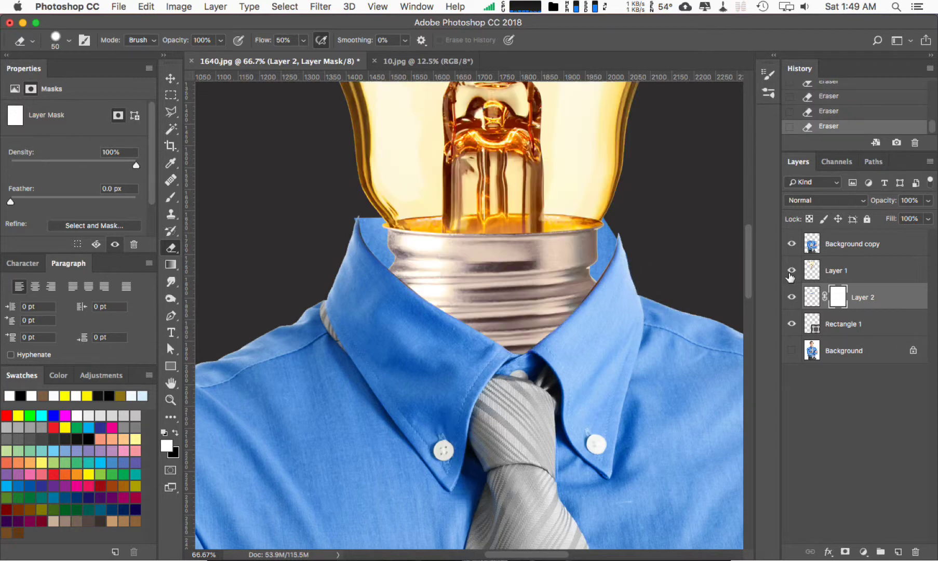
click(811, 297)
scroll(607, 272, right, 3)
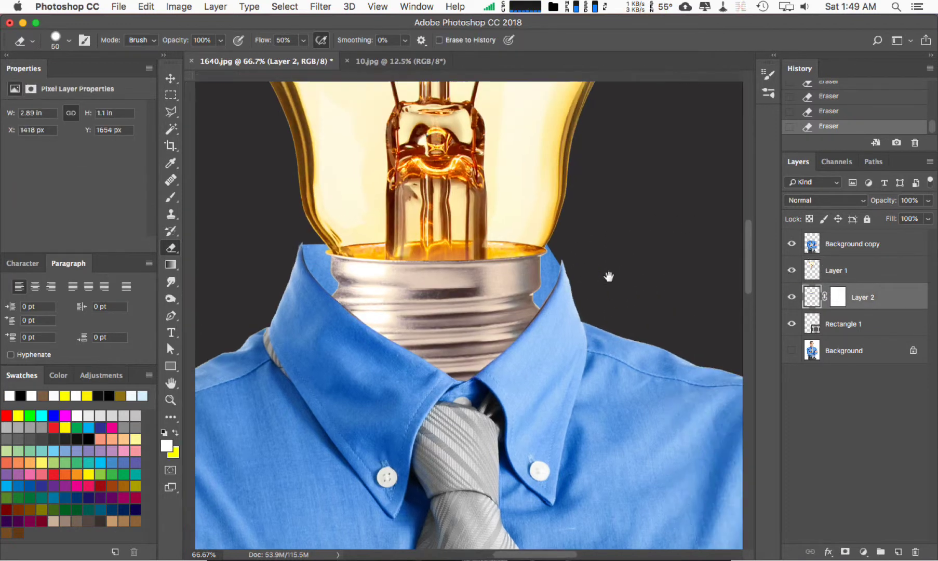
key(v)
drag(613, 247, 602, 241)
key(Return)
Paint on the patch's mask to hide stray edges beside the bulb
click(838, 297)
key(e)
key(d)
drag(578, 296, 584, 273)
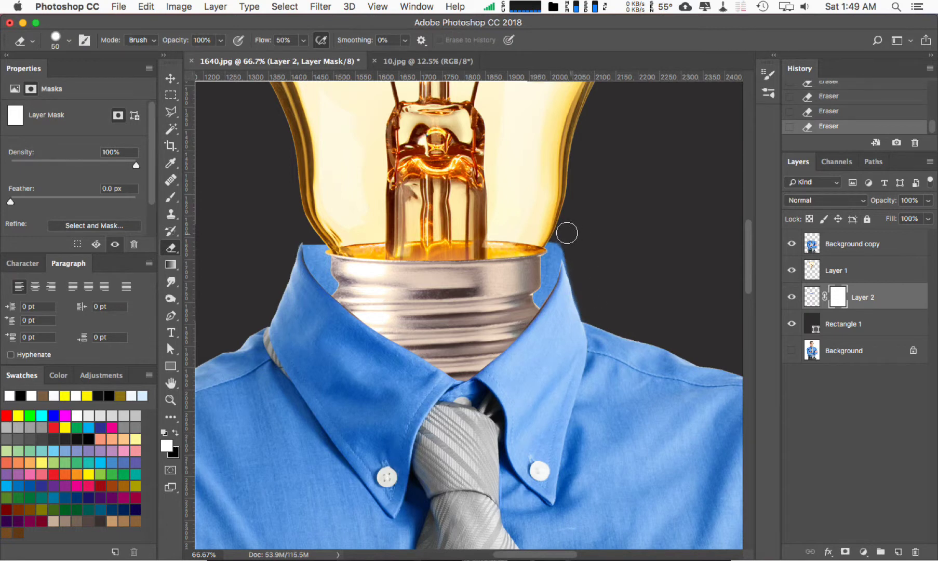
Add a Levels adjustment clipped to the collar patch, with output 4–176 and midtone 0.83
click(811, 297)
click(863, 551)
click(857, 348)
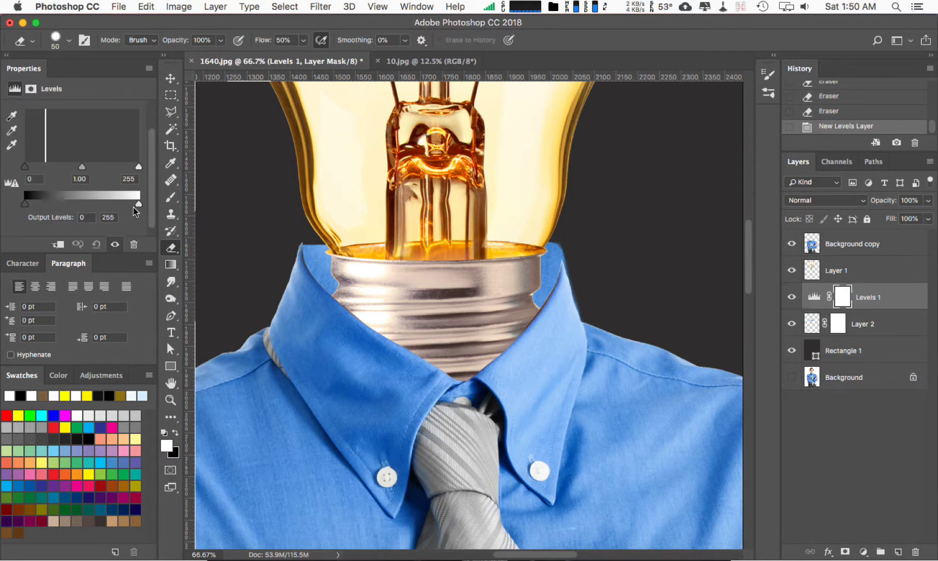
drag(138, 203, 103, 207)
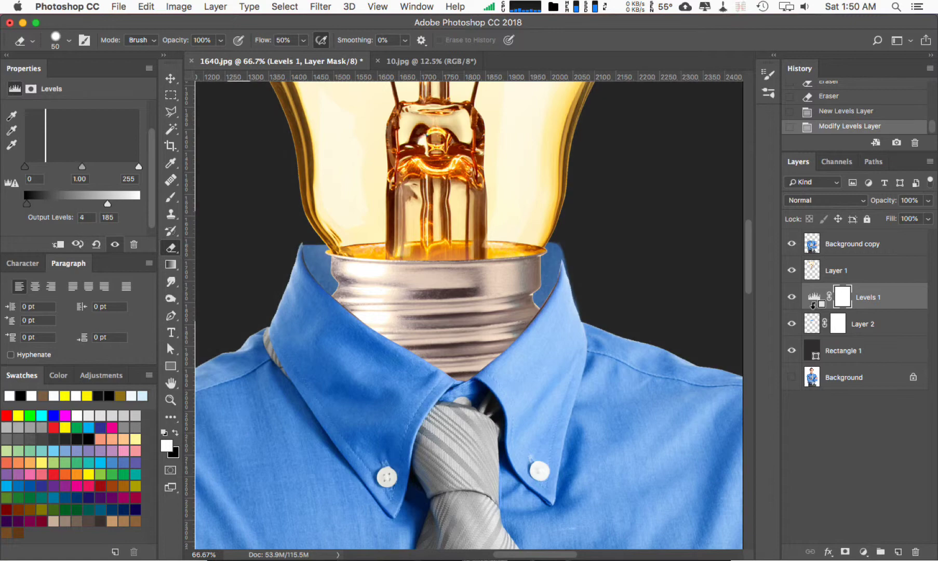
key(ctrl+alt+g)
drag(81, 166, 89, 166)
Zoom out to check the composite, zoom back in, and select the lightbulb layer
key(z)
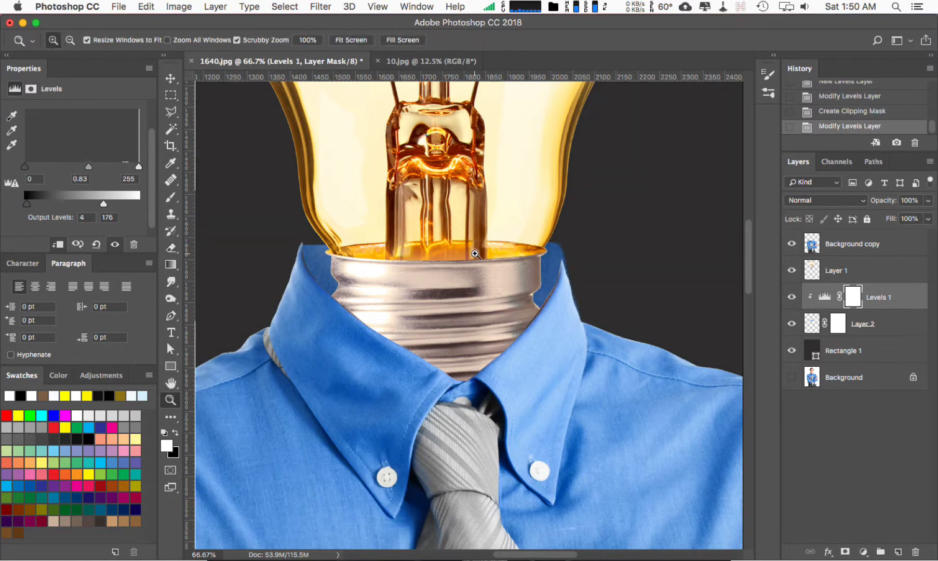
key(ctrl+minus)
key(ctrl+minus)
key(ctrl+minus)
key(ctrl+plus)
key(ctrl+plus)
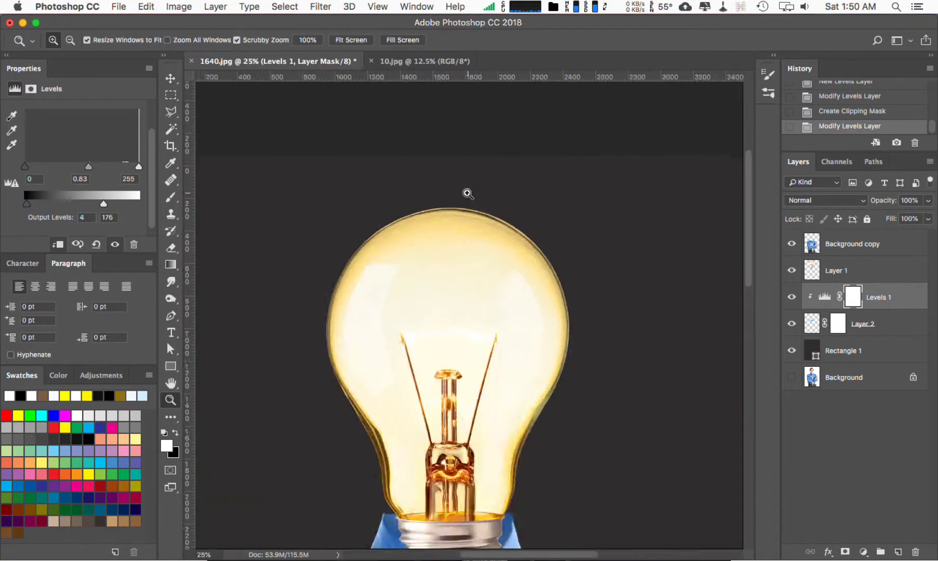
click(806, 270)
Create Layer 3 clipped to the bulb from the bulb's outline selection, then deselect
click(898, 551)
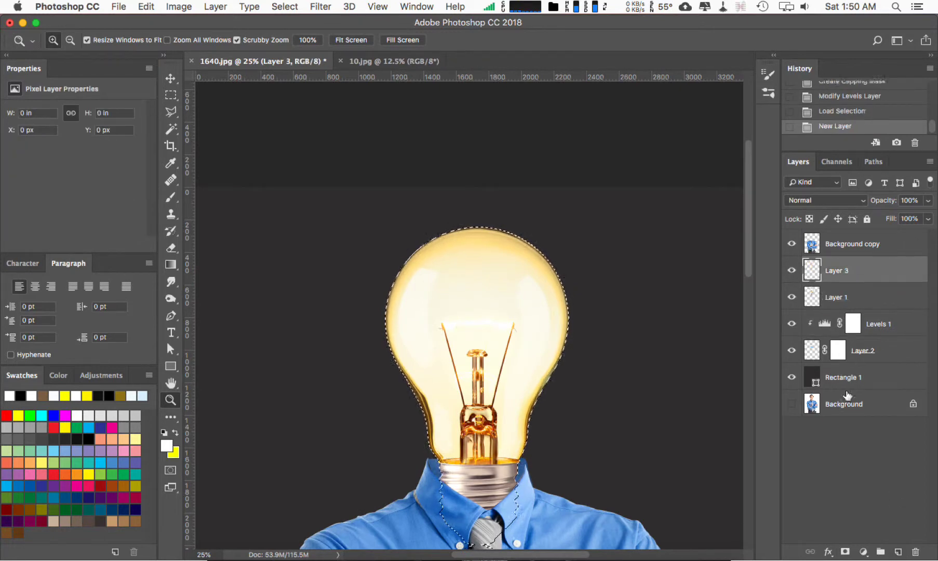
key(m)
key(ctrl+alt+g)
key(ctrl+d)
Paint orange and yellow light on the bulb in Overlay mode, then add Layer 4 with a larger brush
key(b)
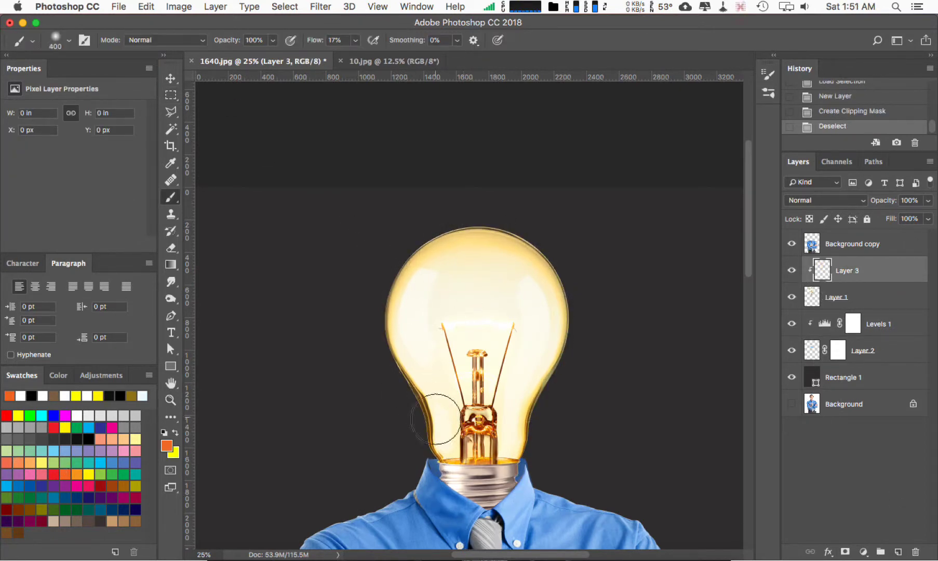
click(431, 369)
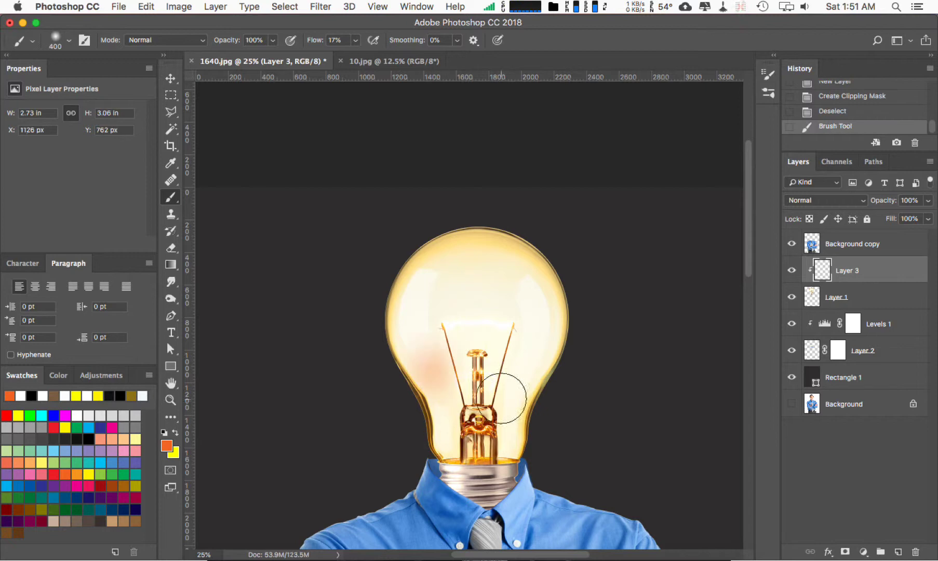
click(826, 200)
click(826, 353)
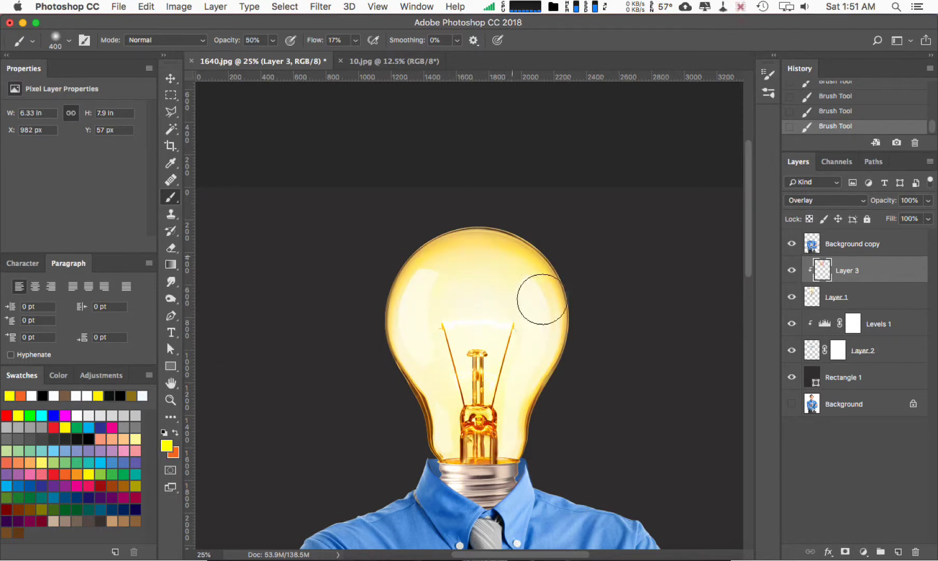
drag(464, 267, 571, 318)
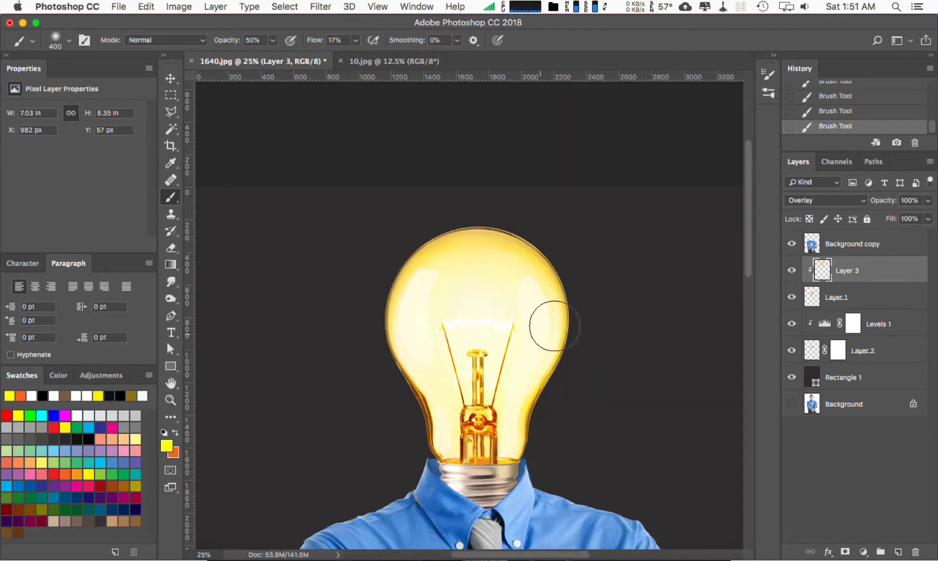
click(899, 552)
key(bracketright)
Paint a big soft yellow dab on Layer 4, then scale it up and center it over the bulb
key(bracketright)
key(bracketright)
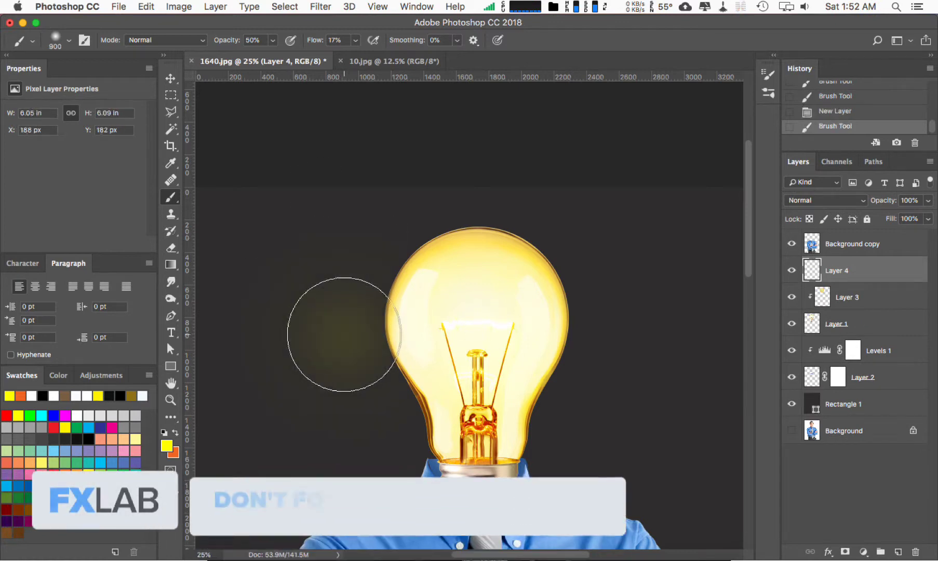
key(bracketright)
key(bracketright)
click(316, 351)
click(315, 351)
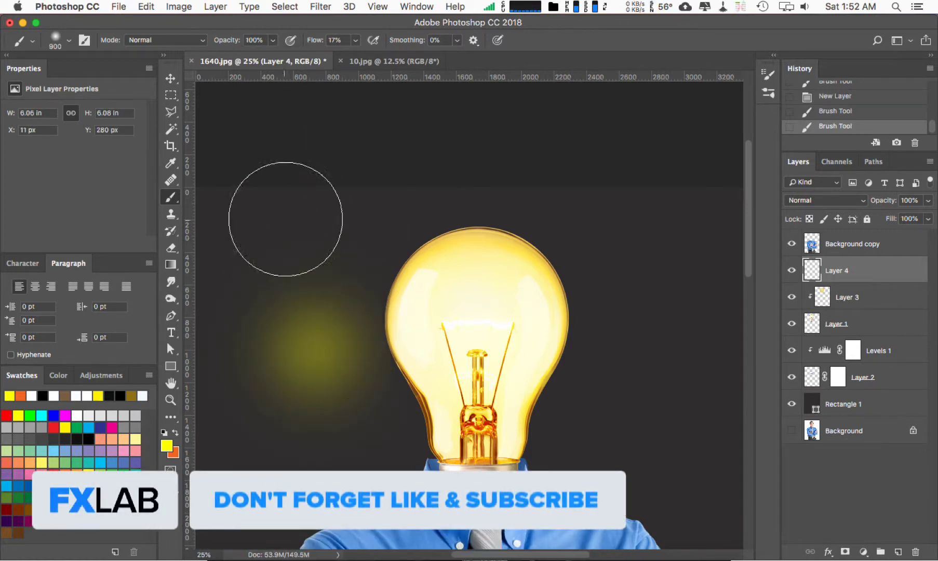
key(v)
drag(433, 469, 548, 519)
key(ctrl+0)
key(Return)
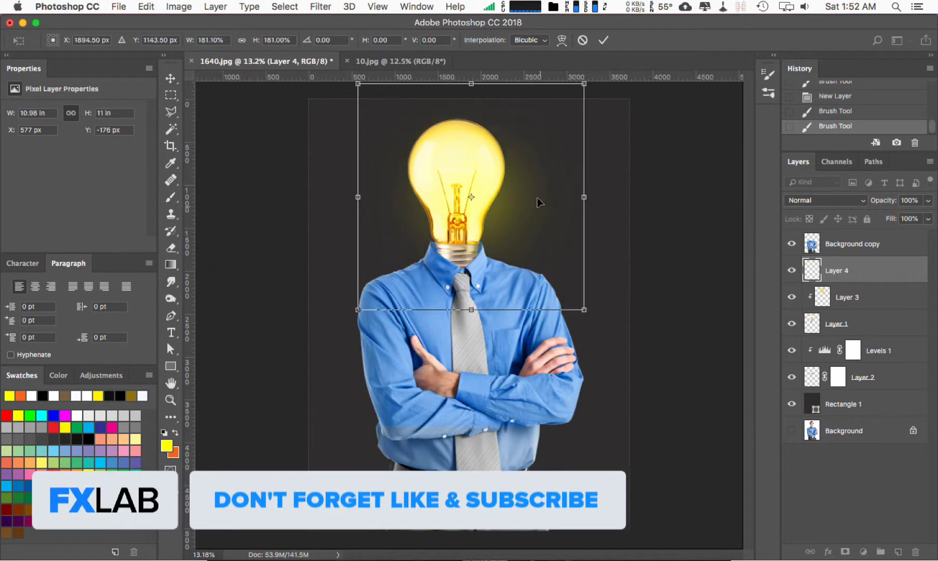
drag(540, 207, 497, 171)
key(z)
click(497, 170)
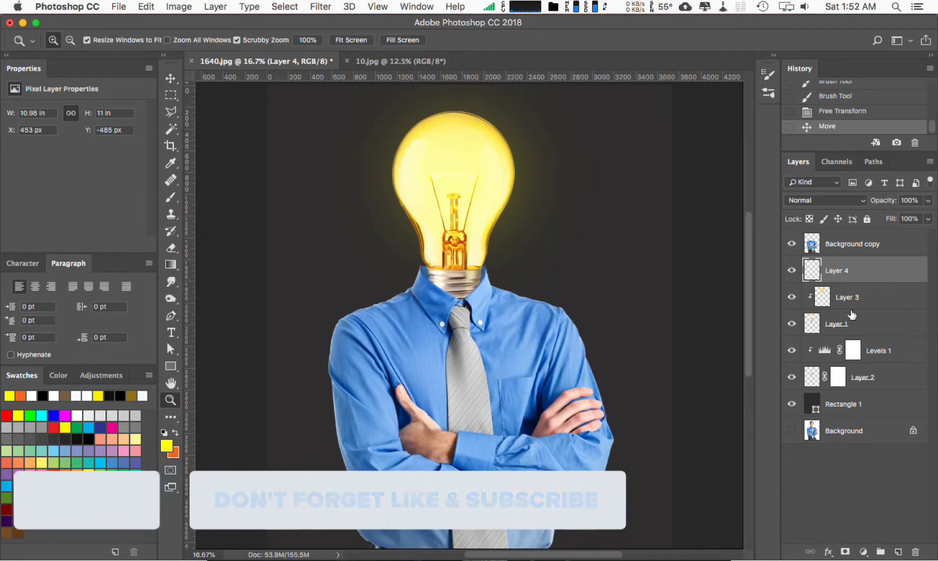
Move Layer 4 below Layer 1 and set its blend mode to Screen
drag(836, 270, 838, 338)
click(823, 200)
click(803, 293)
click(823, 200)
click(804, 245)
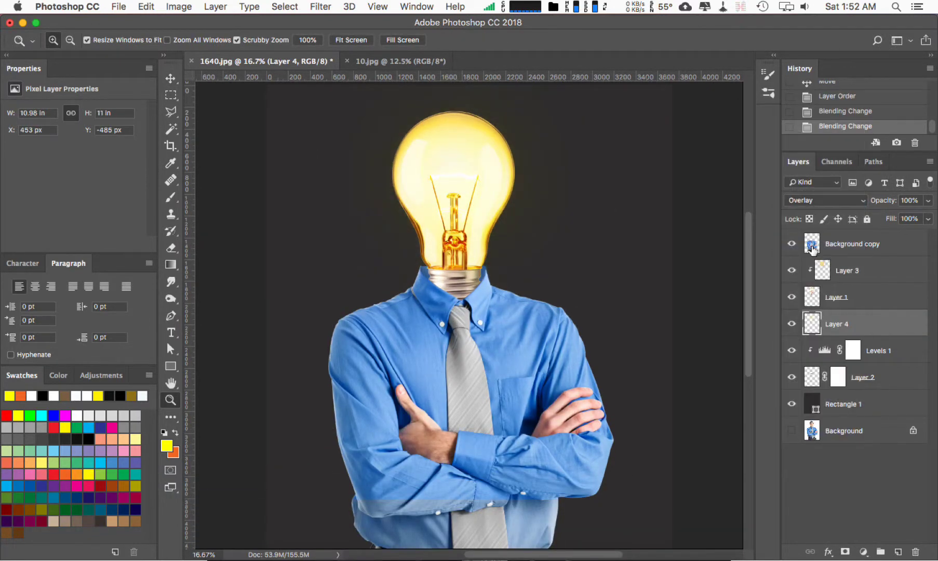
click(820, 200)
click(823, 152)
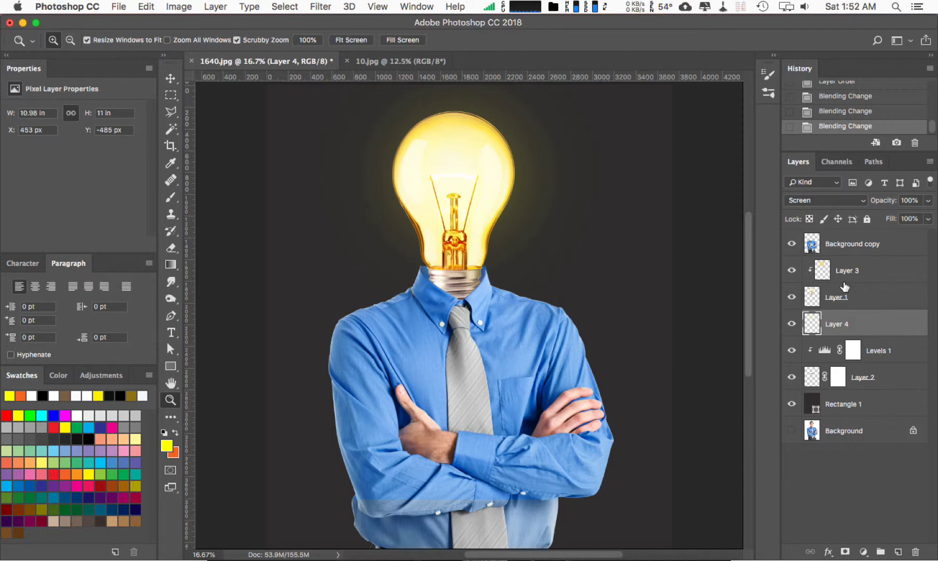
Add a Curves adjustment layer above the Background copy layer
click(852, 244)
click(864, 552)
click(846, 368)
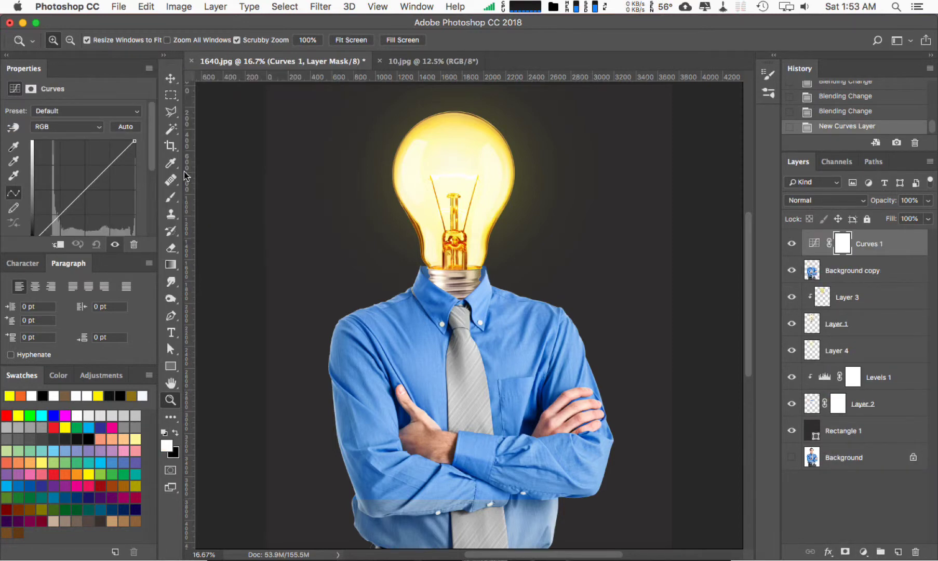
In Curves Options use Find Dark & Light Colors with a pale yellow highlight target
alt+click(125, 126)
click(559, 382)
click(622, 509)
click(689, 490)
click(602, 357)
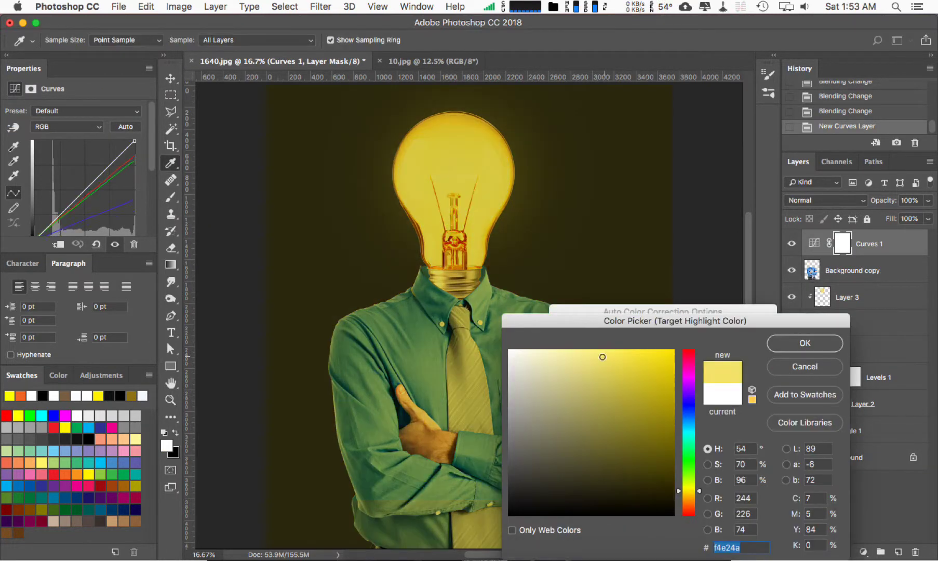
drag(602, 357, 541, 352)
click(804, 343)
Set a dark brown shadow target colour and apply the Curves correction
click(689, 458)
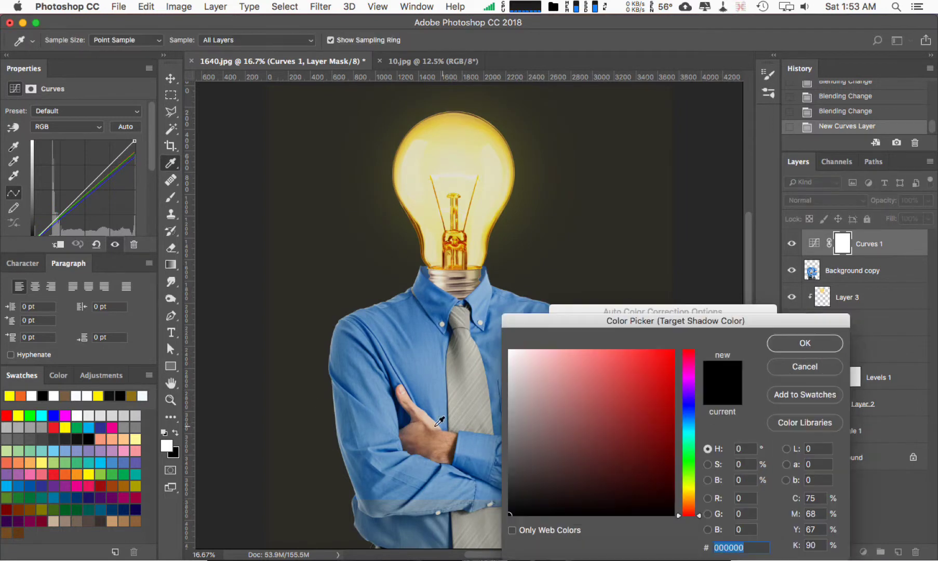
click(456, 250)
click(657, 498)
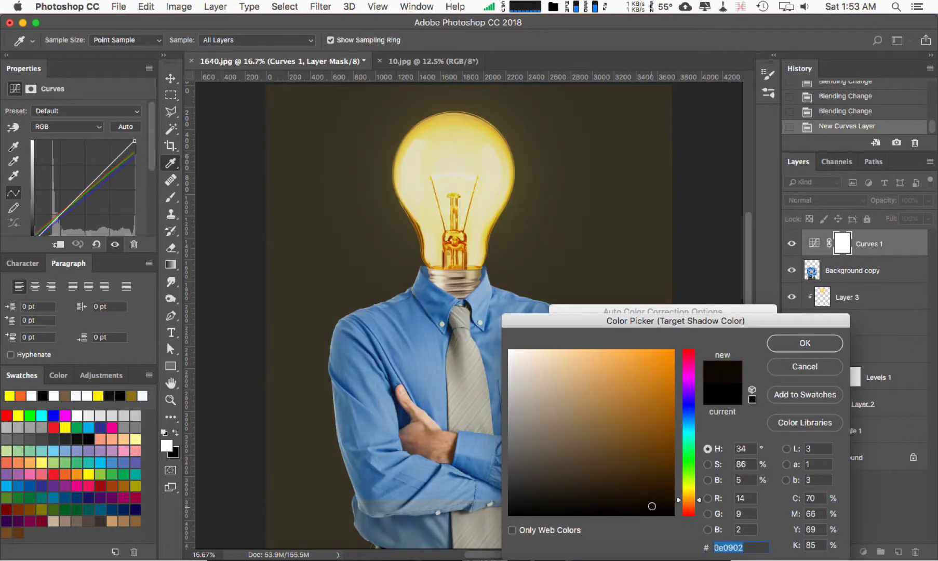
click(817, 340)
key(Return)
key(z)
click(505, 203)
Clip Curves 1 to the man, add Layer 5 above Rectangle 1 and render clouds
key(ctrl+alt+g)
key(ctrl+minus)
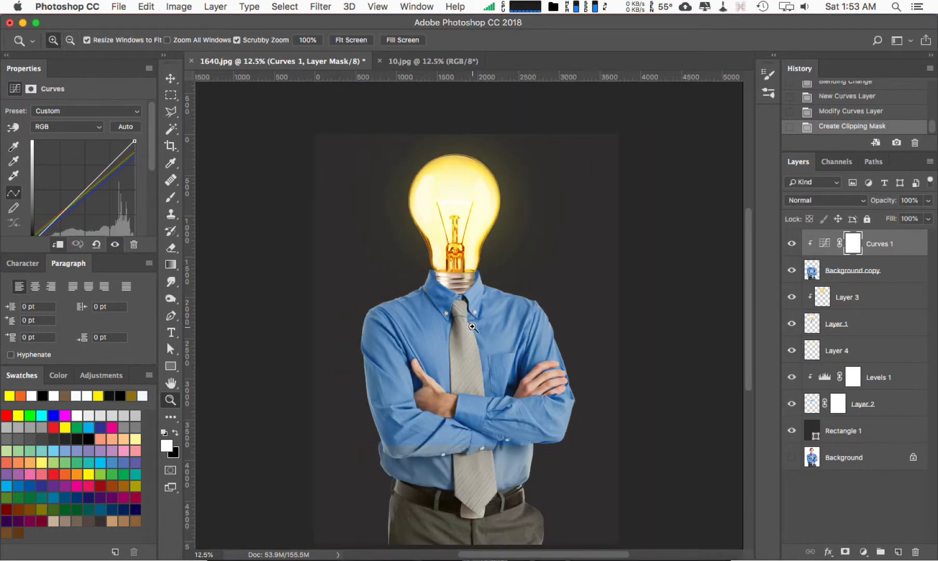
click(870, 431)
click(898, 552)
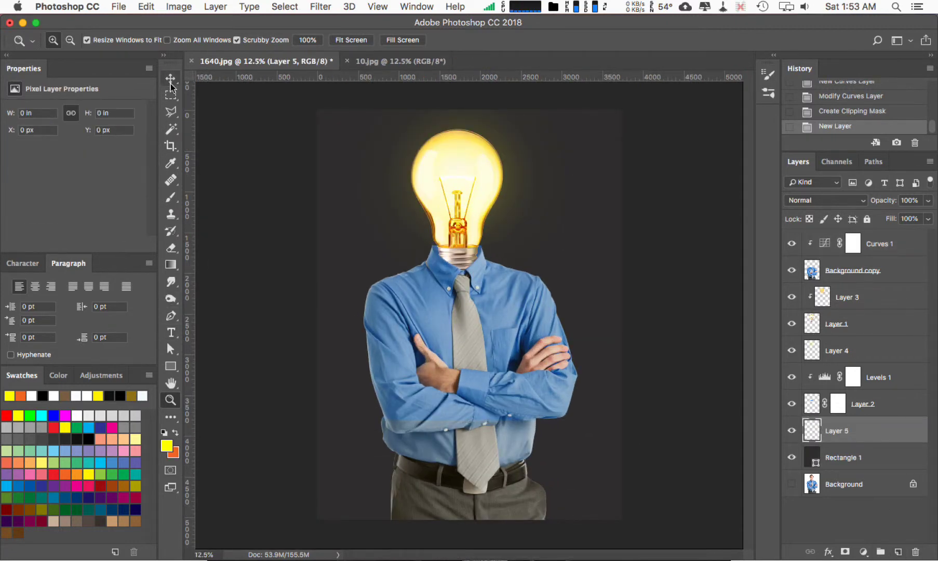
click(320, 7)
click(512, 268)
Undo the clouds and set foreground ffffff white and background 000000 black
key(ctrl+z)
click(167, 445)
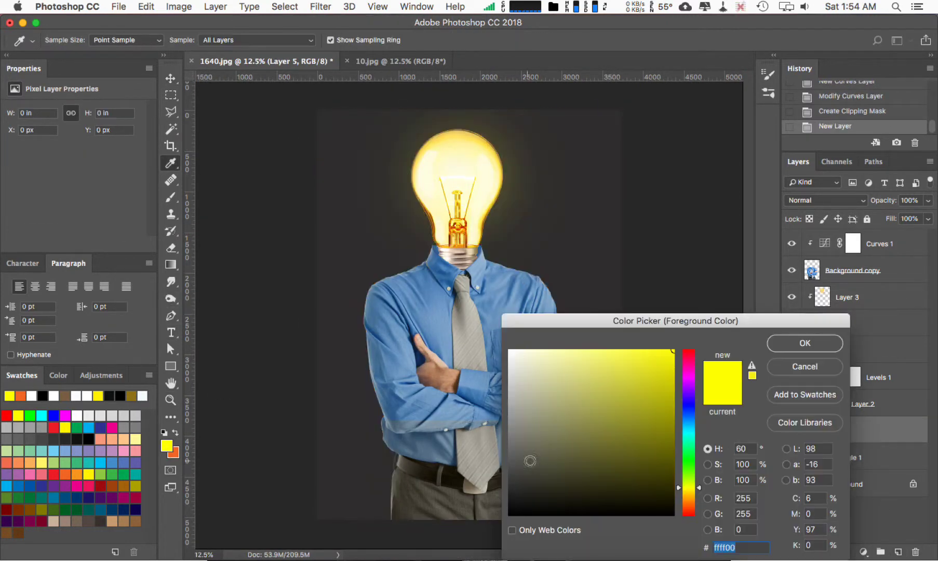
text(ffffff)
key(Return)
click(174, 453)
text(000000)
key(Return)
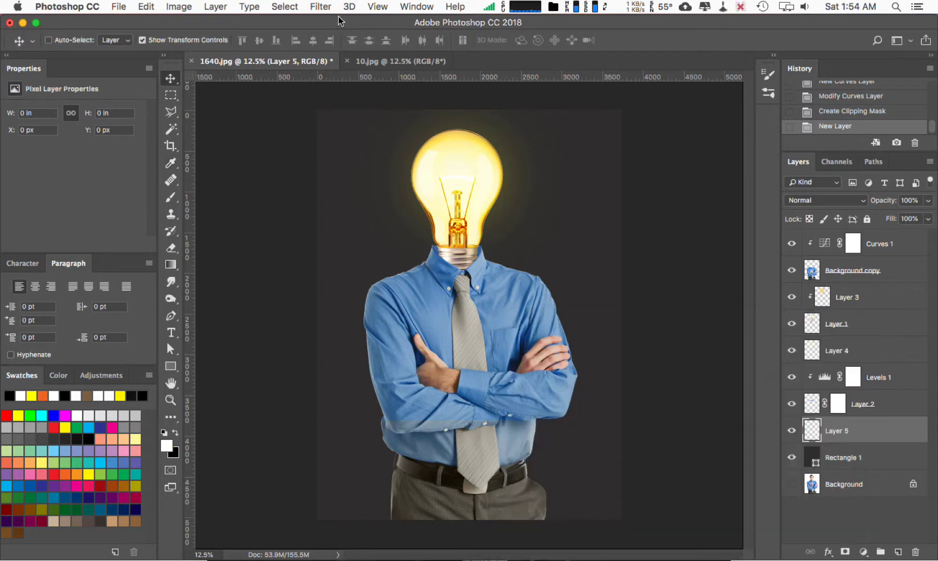
Render white-and-black Clouds on Layer 5 and enlarge them with Free Transform
click(320, 6)
click(338, 18)
key(ctrl+t)
key(ctrl+minus)
key(ctrl+minus)
key(Return)
key(z)
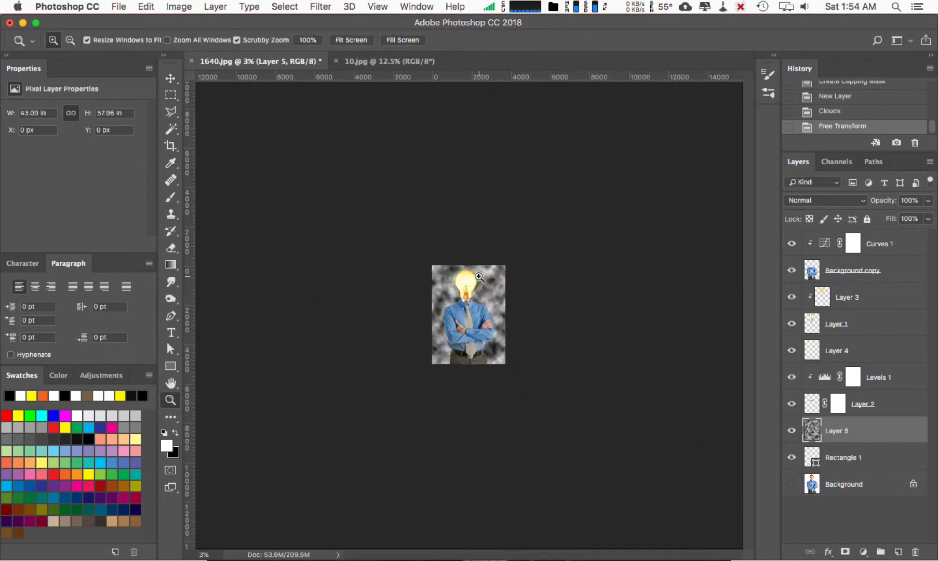
click(479, 277)
Set the clouds to Screen at 29% opacity and hide them with a black mask
click(825, 200)
click(801, 341)
click(824, 200)
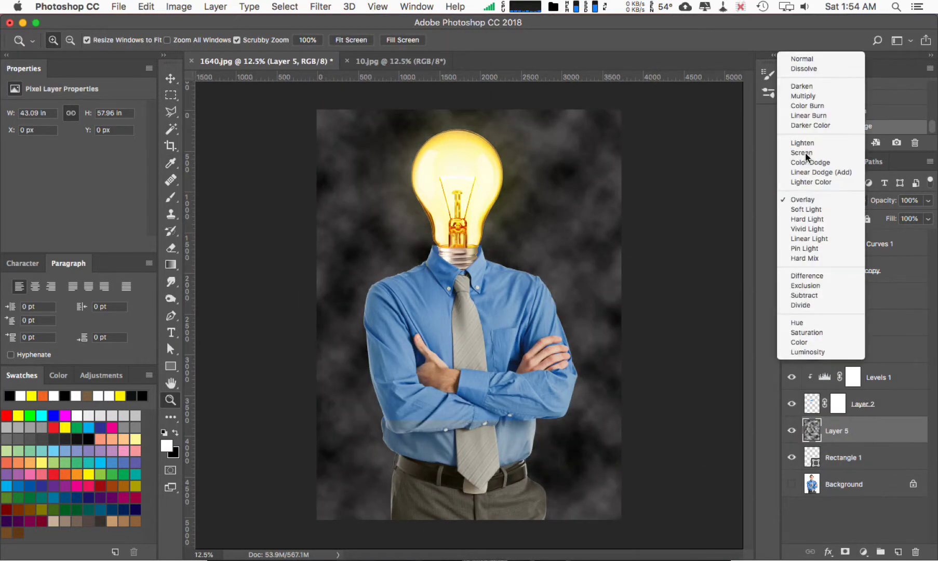
click(802, 152)
drag(893, 220, 884, 219)
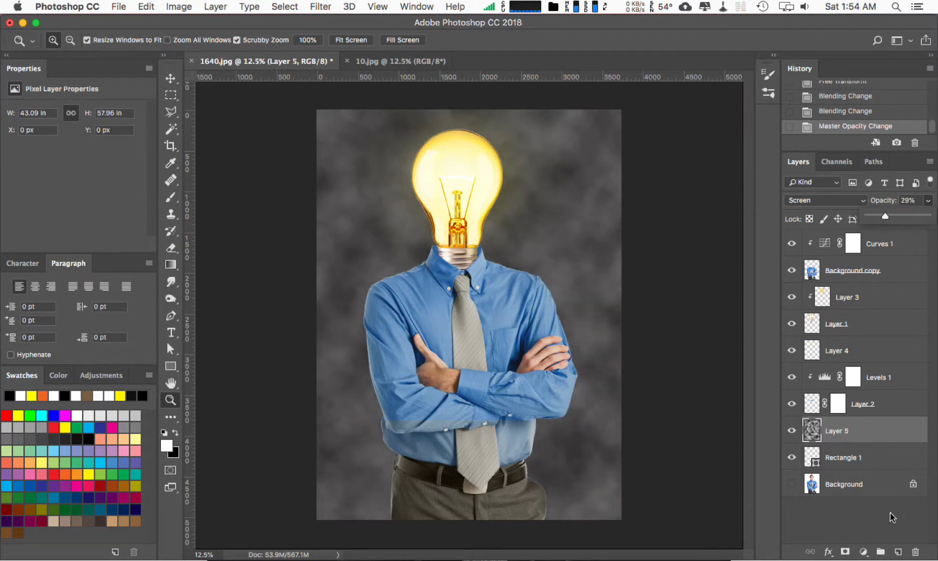
click(843, 554)
key(ctrl+BackSpace)
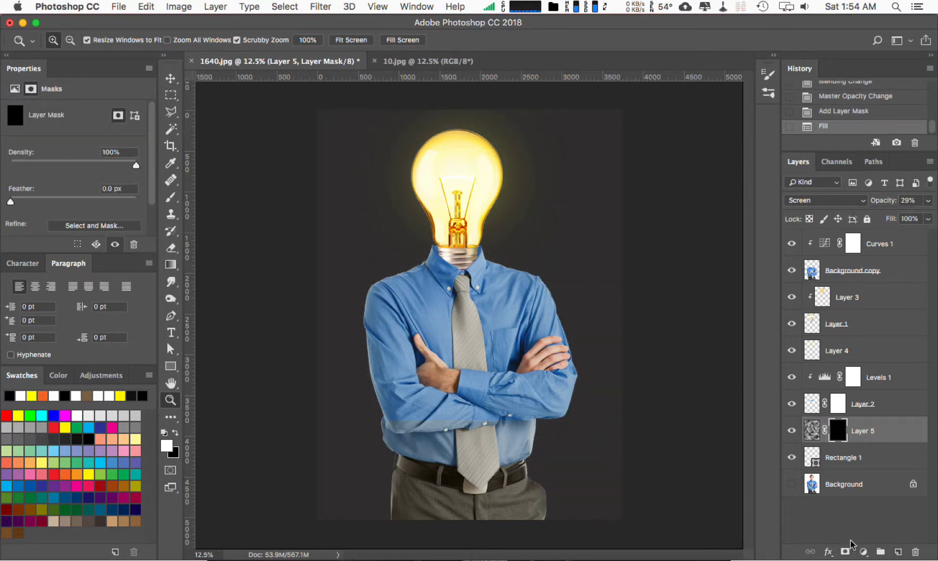
Erase Layer 5's mask with a soft round brush to reveal clouds around the bulb
key(e)
drag(435, 270, 409, 248)
key(x)
right_click(459, 190)
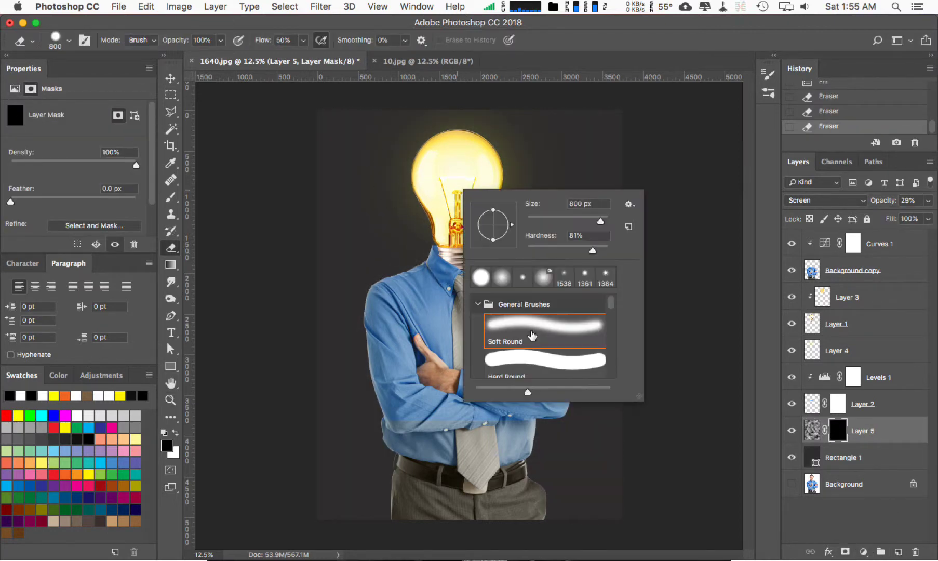
double_click(498, 275)
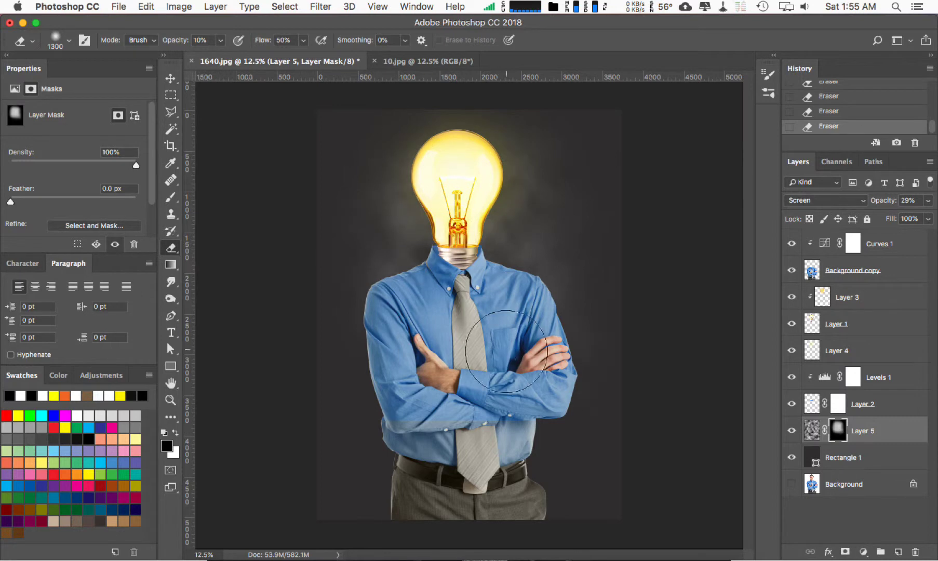
Paint a faint yellow glow around the bulb on new Layer 6 in Overlay mode
click(898, 551)
click(18, 415)
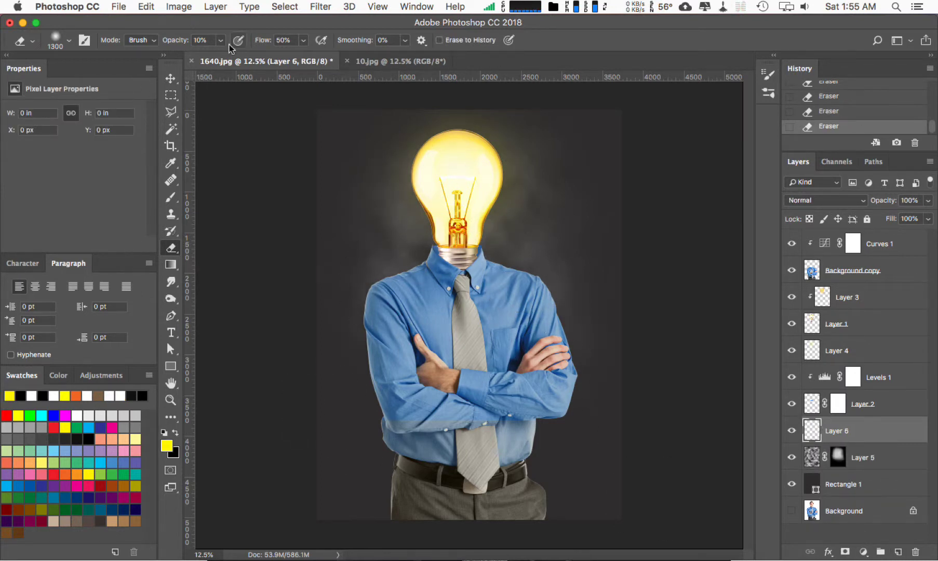
key(b)
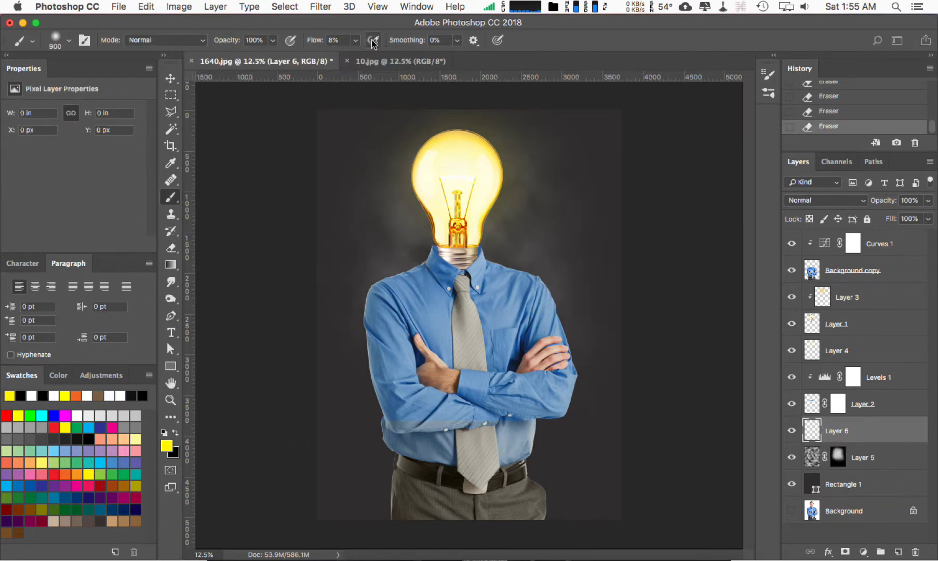
drag(492, 187, 416, 266)
click(825, 199)
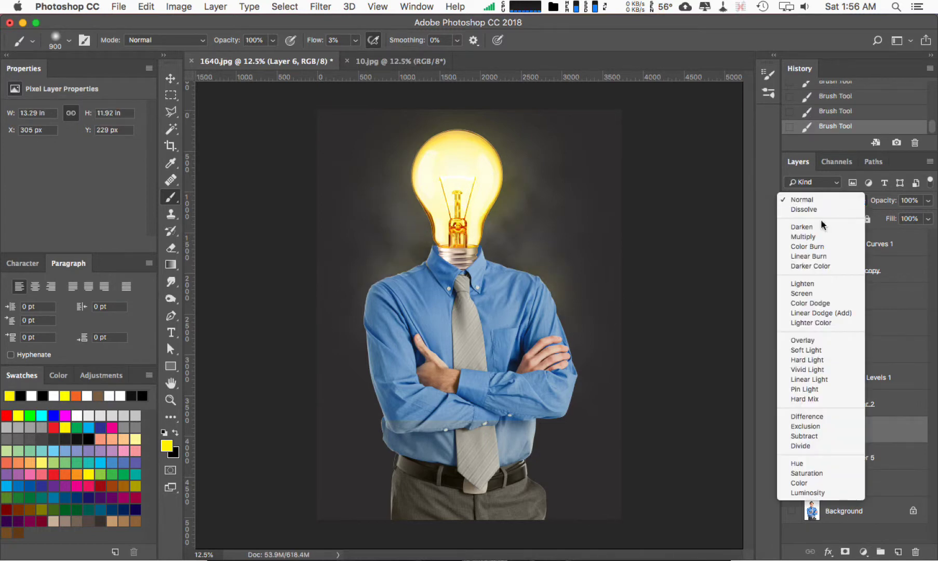
click(802, 353)
Add a radial-gradient Rectangle 2 above Rectangle 1 in Multiply mode
click(851, 484)
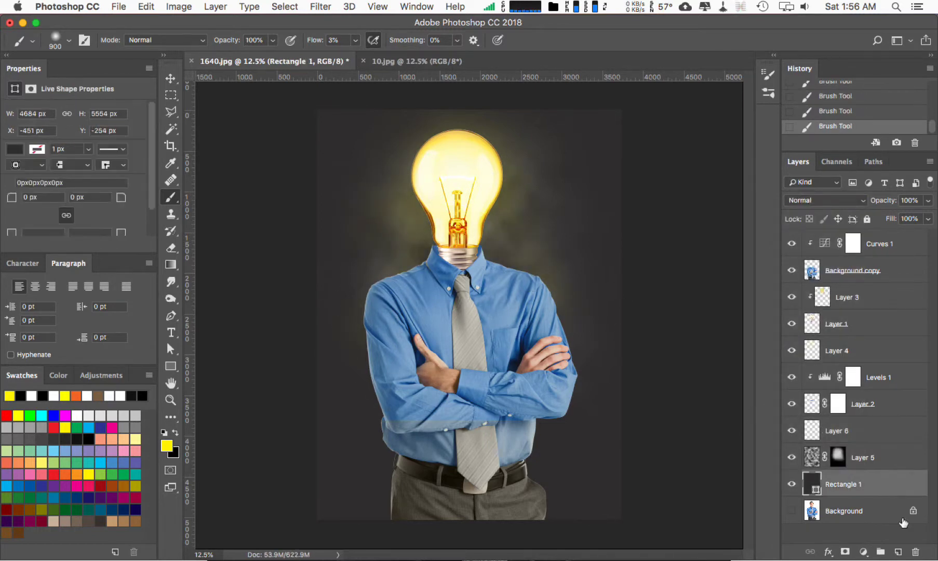
click(863, 552)
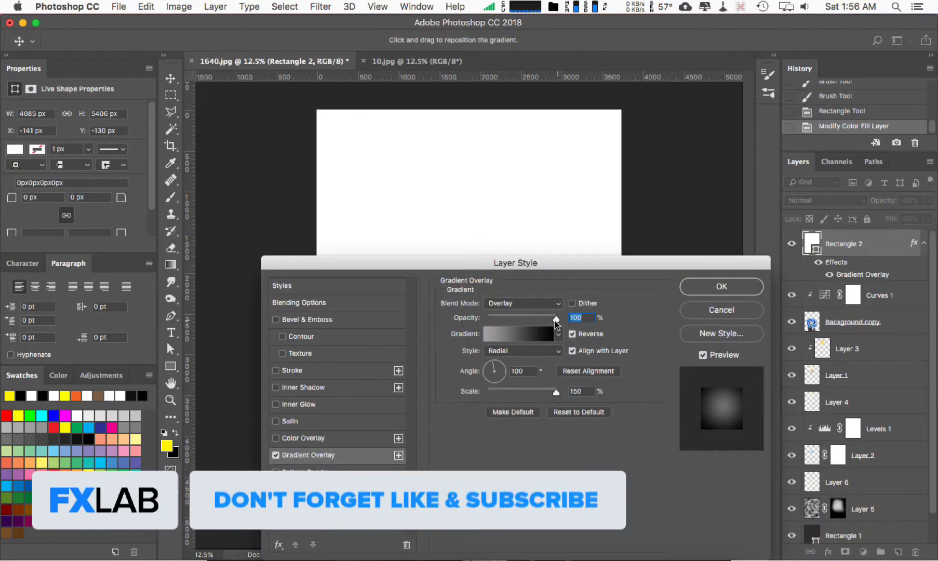
click(737, 283)
click(825, 200)
click(815, 237)
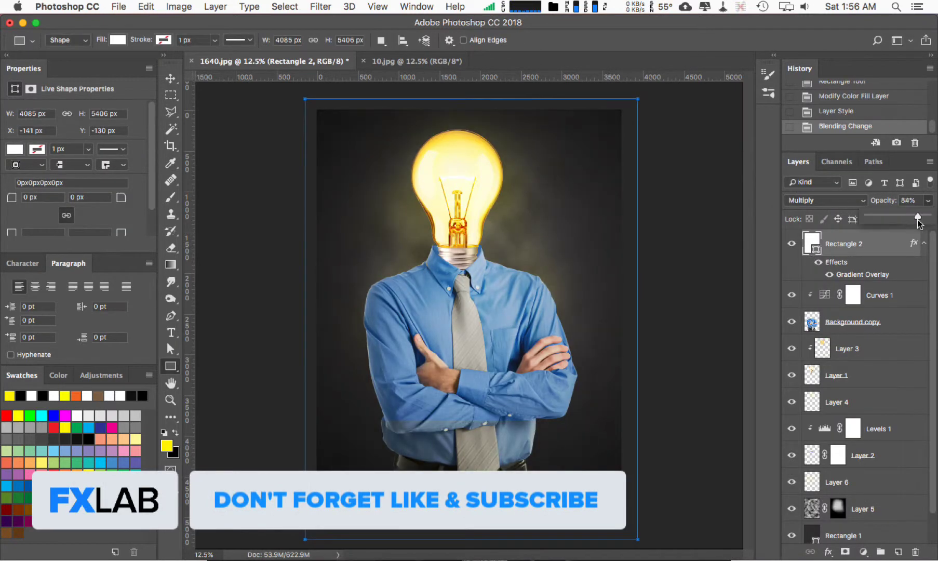
Lower the vignette's opacity to 51% and add Hue/Saturation at -16 saturation
double_click(862, 274)
drag(927, 216, 896, 216)
key(Return)
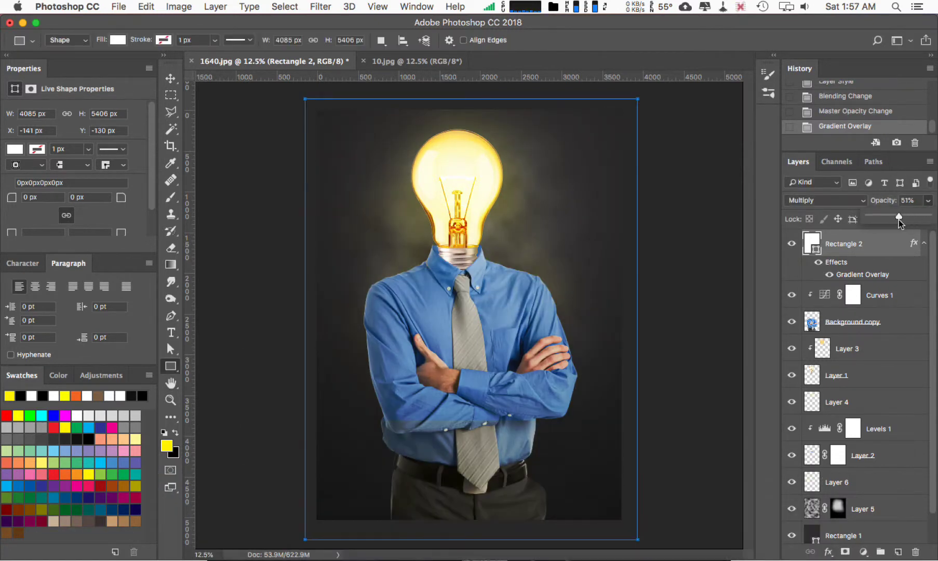
click(864, 552)
click(872, 401)
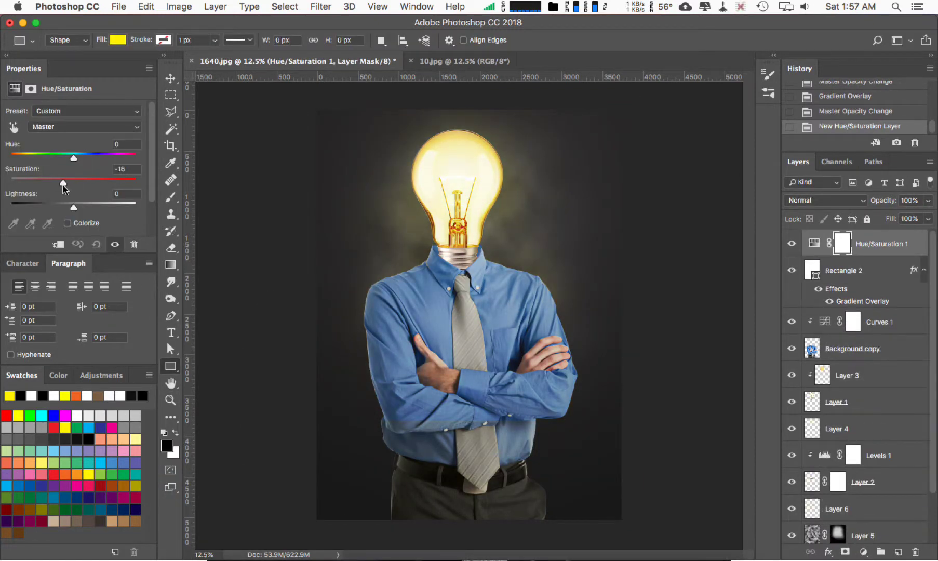
Add Selective Color raising Cyan and Black and lowering Yellow in the Neutrals
click(864, 552)
click(857, 529)
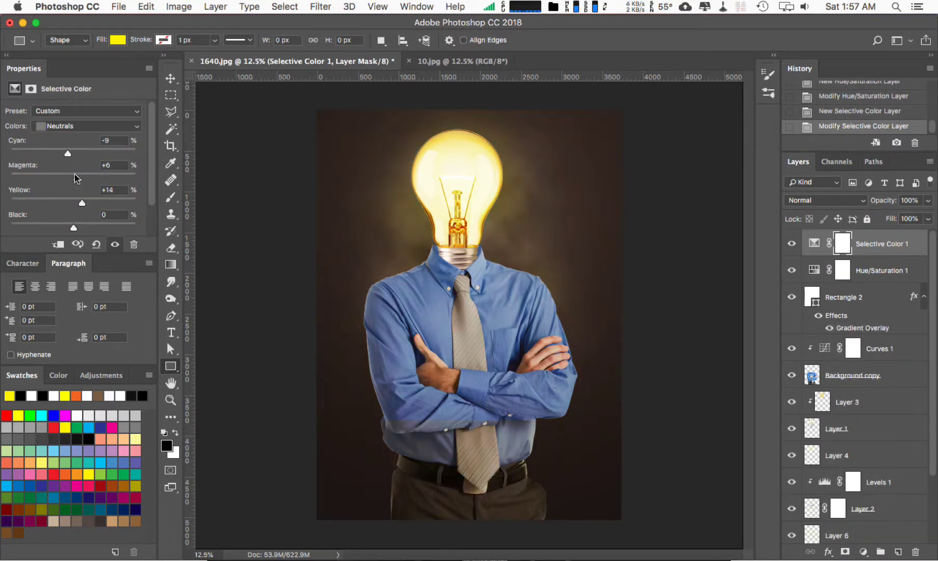
drag(62, 205, 76, 182)
drag(75, 227, 77, 227)
drag(67, 153, 90, 155)
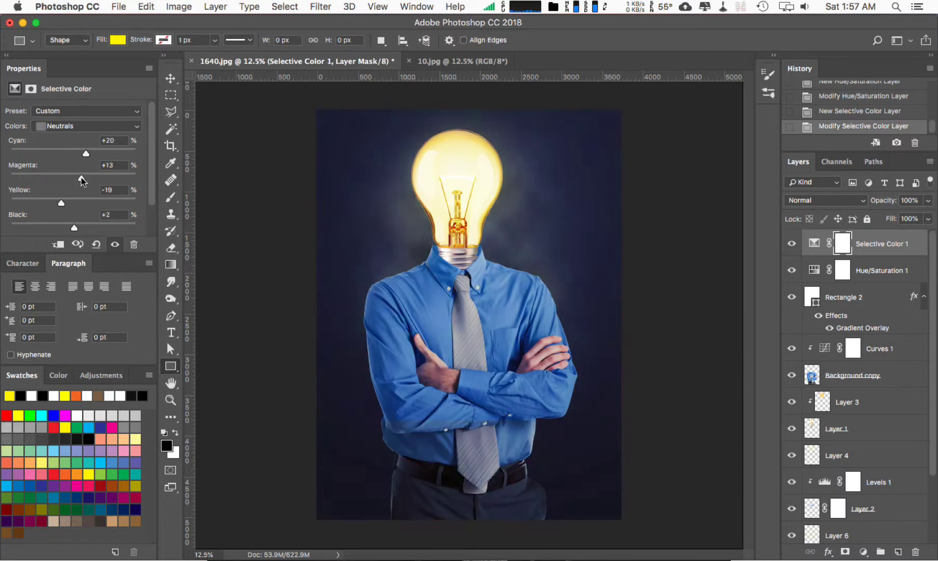
drag(60, 203, 69, 227)
drag(86, 154, 91, 154)
Set Hue/Saturation 1 to -10 saturation and -6 lightness
click(841, 271)
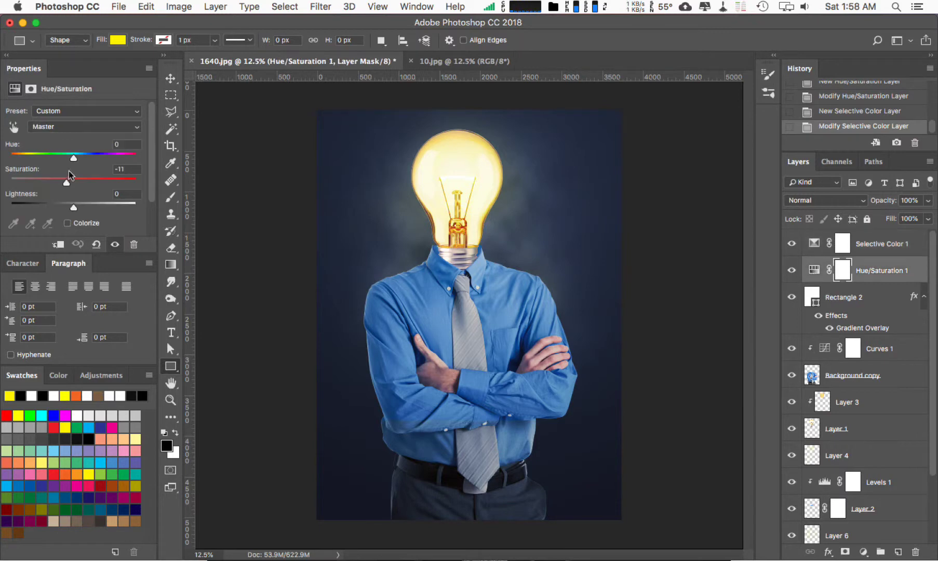
drag(75, 210, 70, 210)
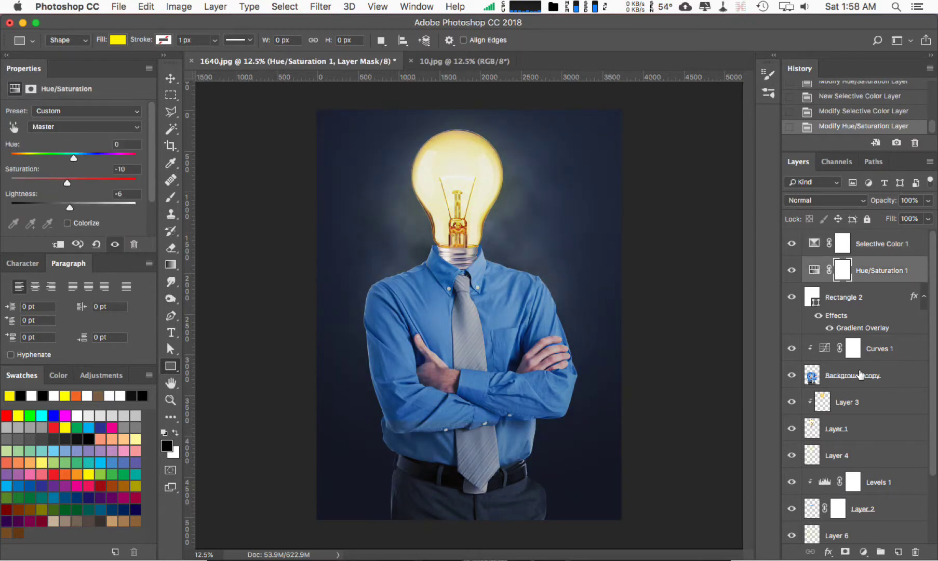
scroll(860, 375, down, 3)
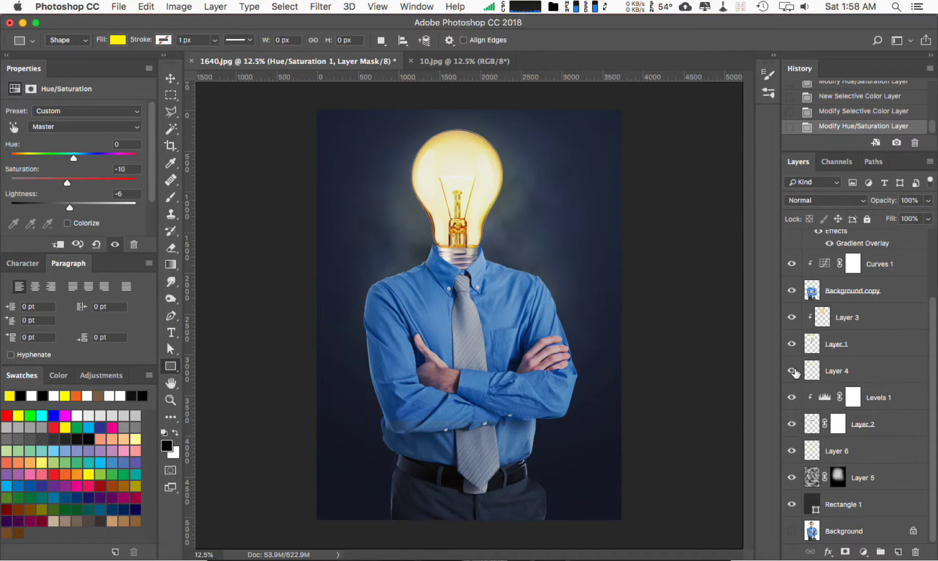
Move Layer 4's glow up and left behind the bulb, then select Levels 1
click(810, 371)
key(v)
drag(530, 227, 513, 213)
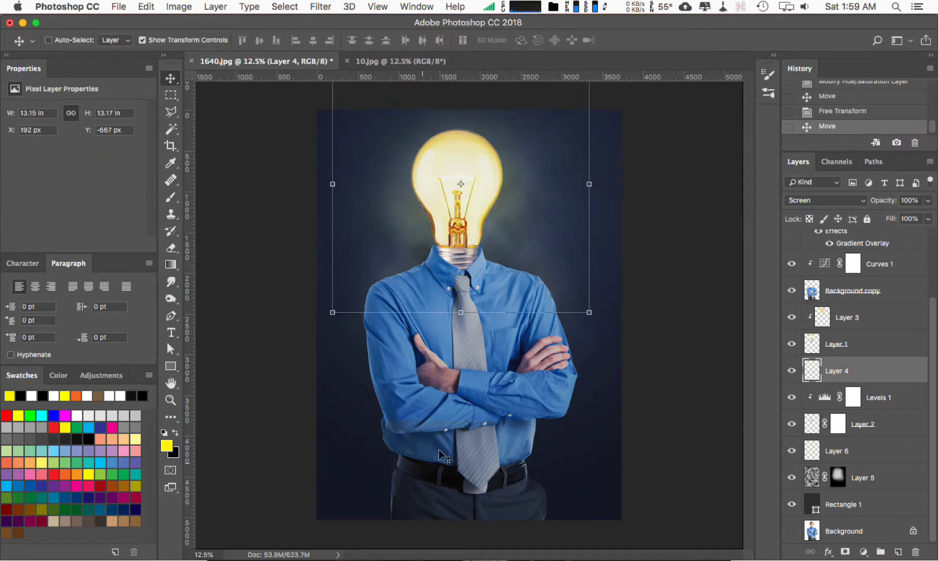
click(852, 397)
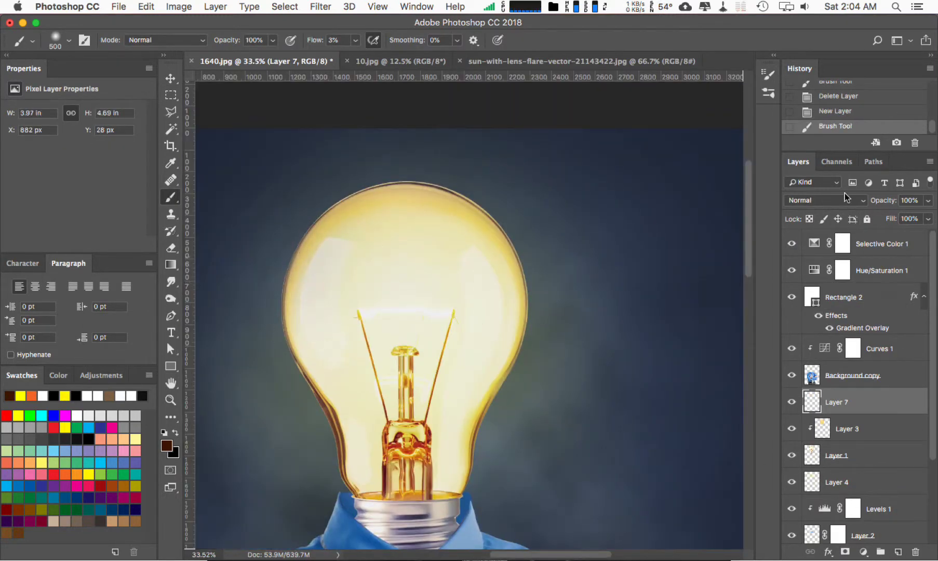
Set Layer 7 to Color Burn and paint dark brown along the bulb's edges
click(844, 199)
click(837, 245)
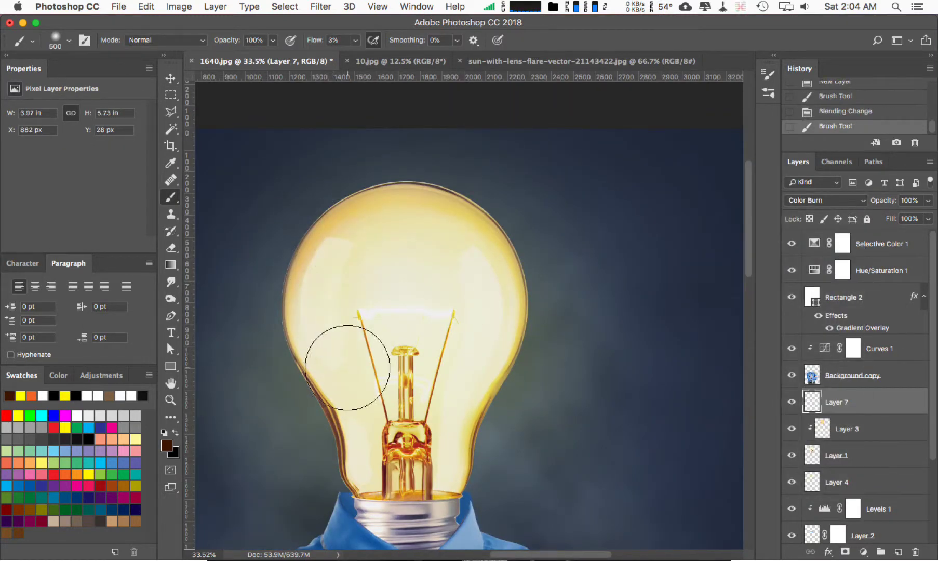
drag(347, 368, 494, 251)
drag(453, 439, 367, 427)
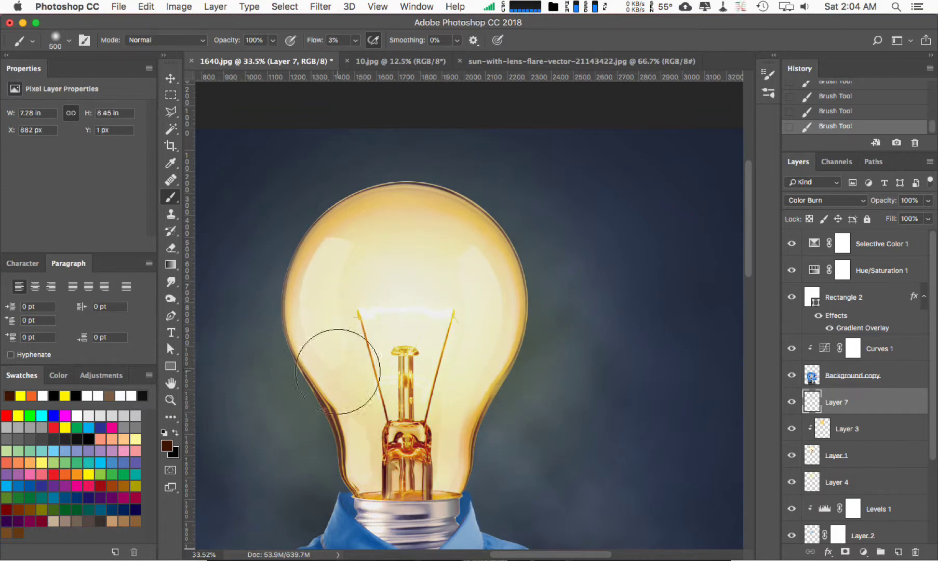
drag(487, 308, 412, 469)
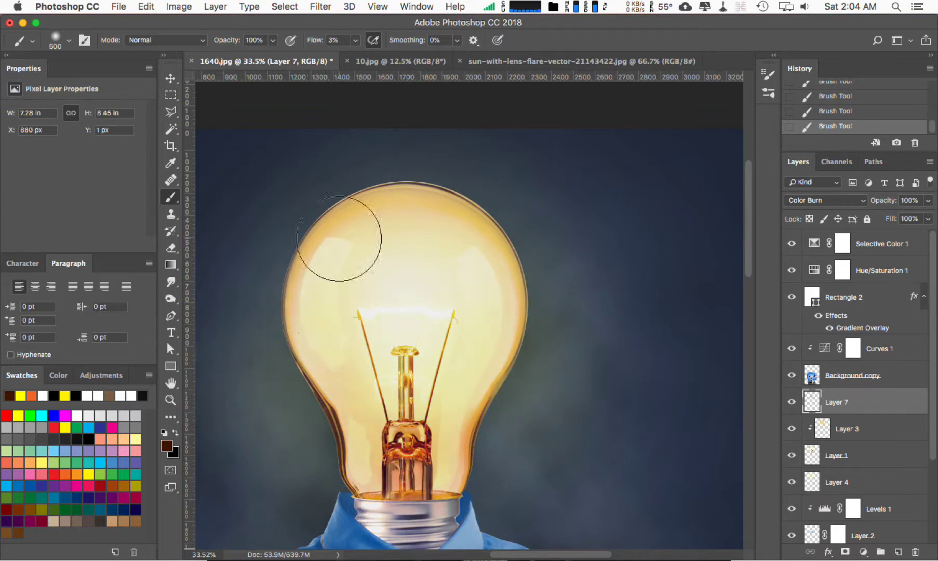
Add more brown on the bulb's left side, burn the glass darker and clip Layer 7
click(65, 396)
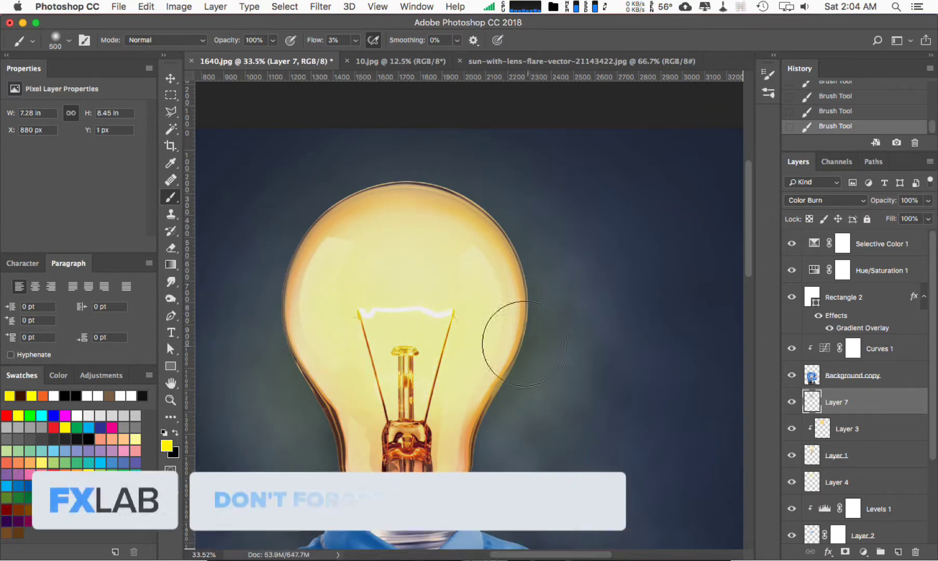
click(20, 396)
drag(240, 372, 495, 300)
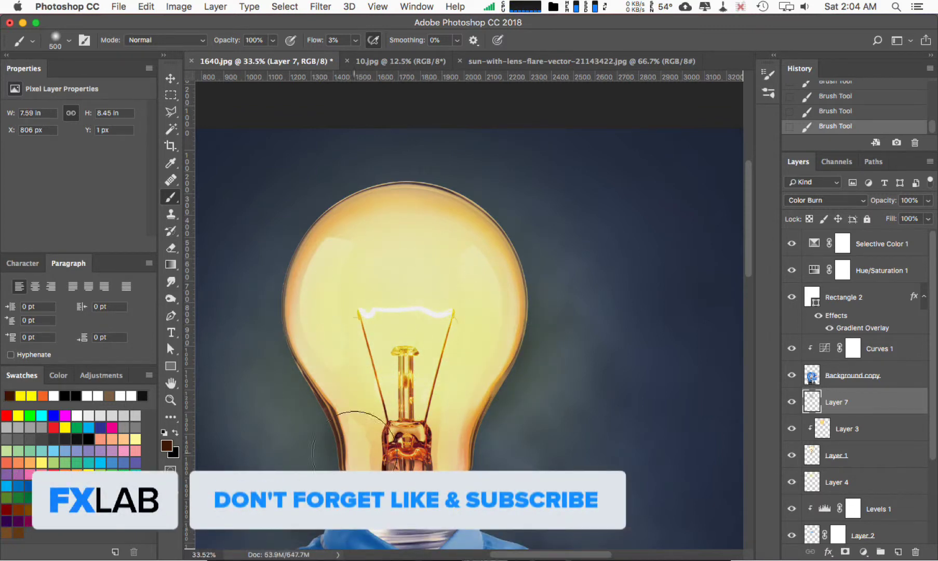
key(o)
mouse_move(261, 287)
mouse_down()
mouse_move(346, 210)
mouse_move(517, 340)
mouse_up()
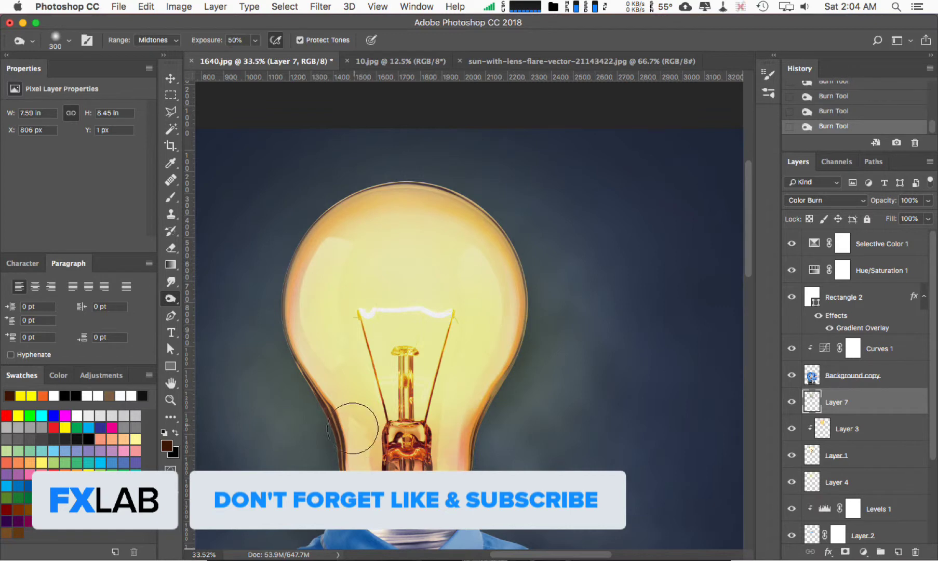
key(ctrl+alt+g)
drag(439, 346, 432, 372)
key(z)
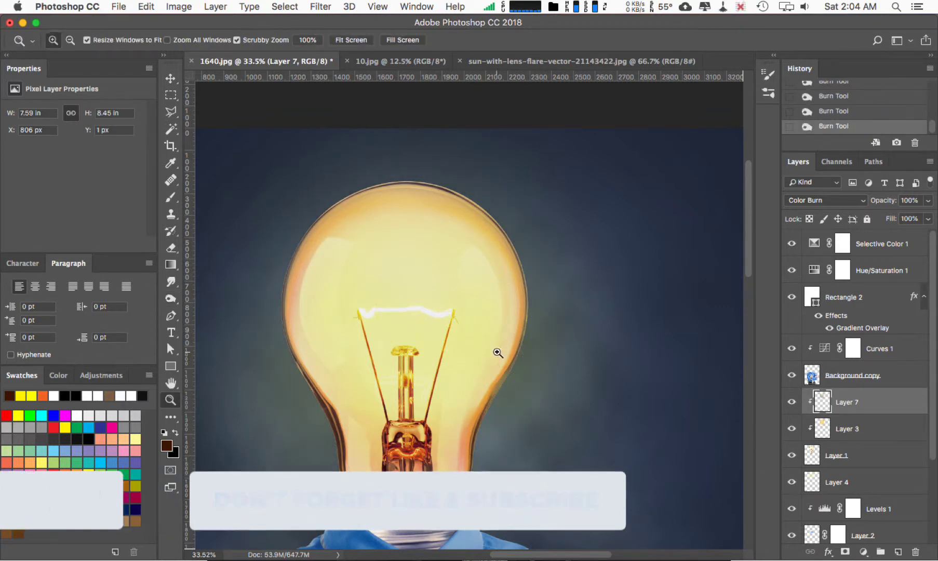
key(ctrl+minus)
key(ctrl+minus)
key(ctrl+minus)
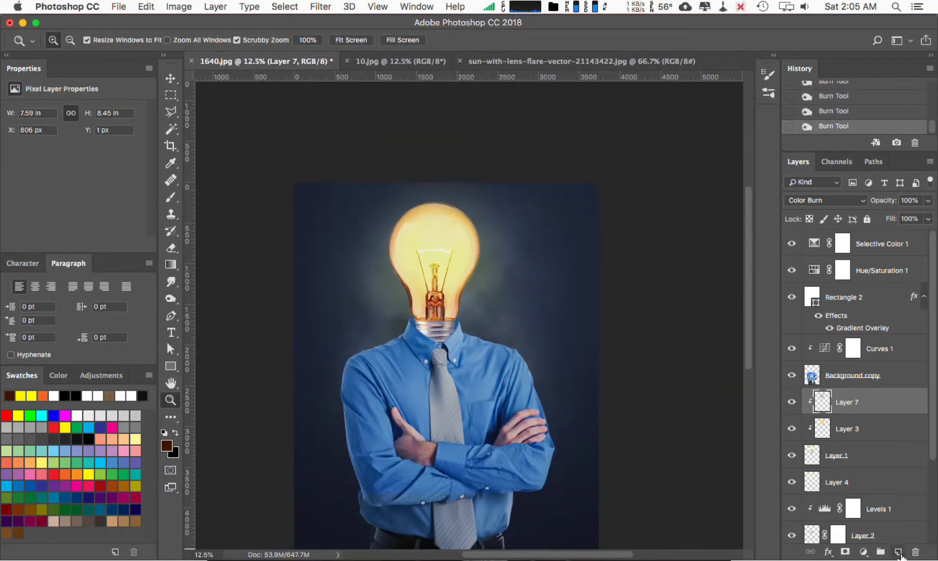
Add Layer 8 above Background copy, filled 50% gray and set to Overlay
click(872, 375)
click(898, 551)
click(145, 6)
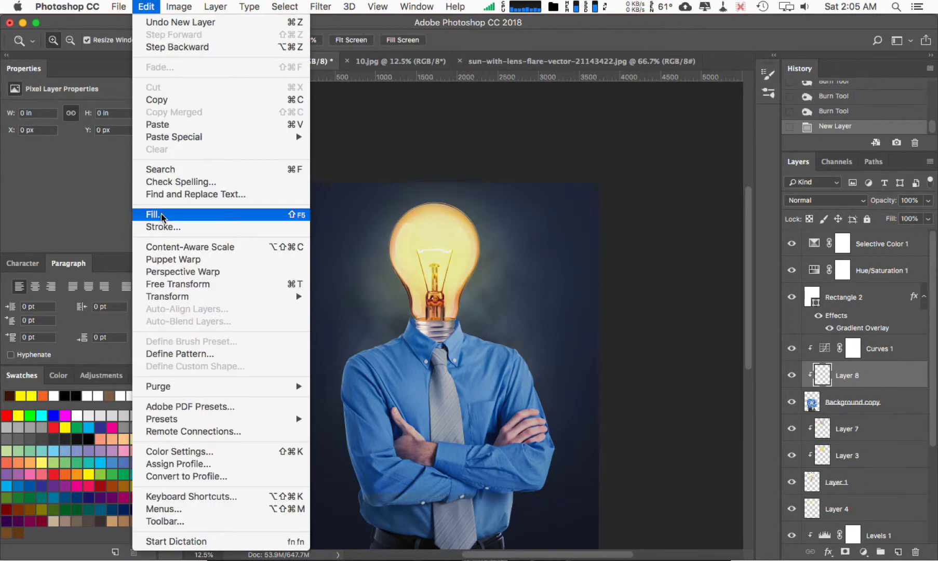
click(161, 214)
click(540, 225)
click(825, 200)
click(805, 335)
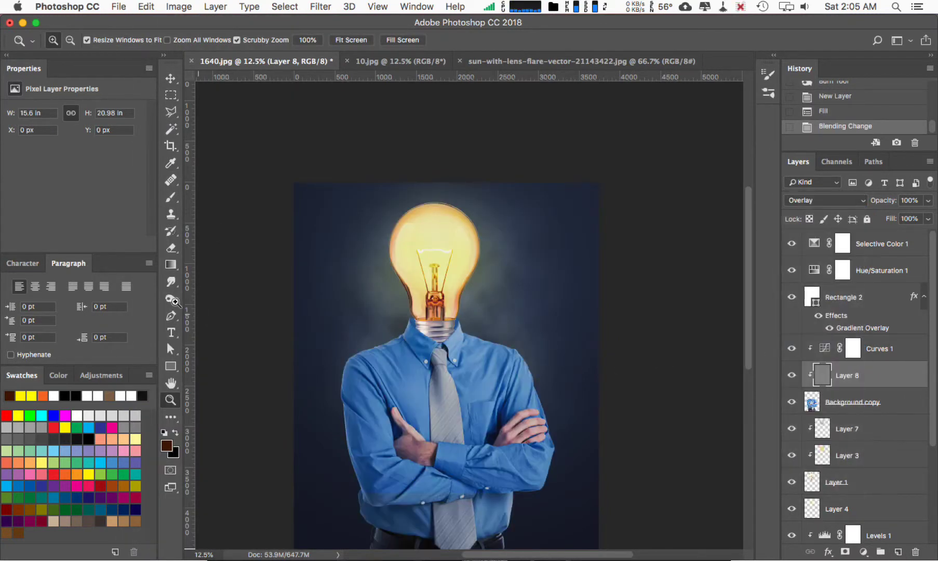
Burn the shirt's shoulder, sleeve, forearm and chest with a 200 px brush
click(171, 299)
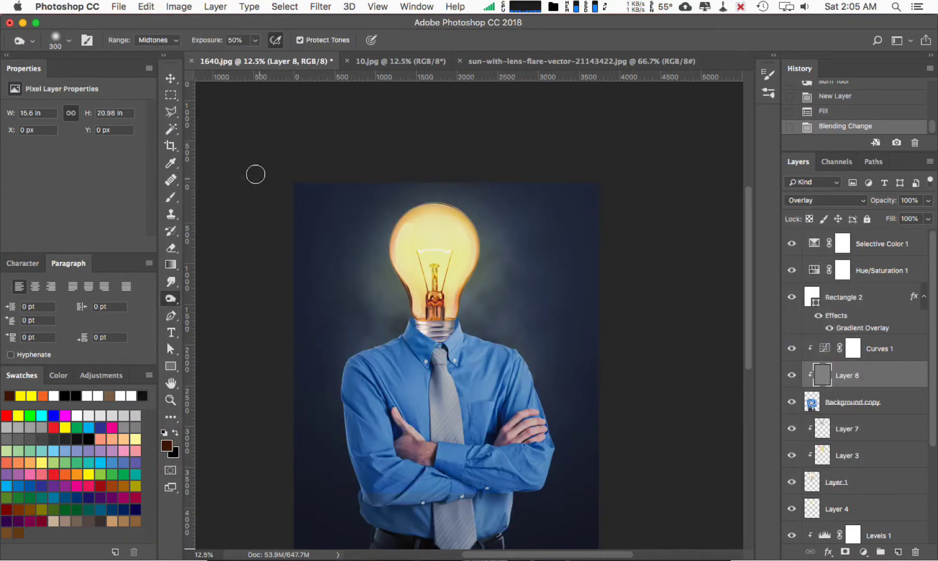
key(bracketleft)
key(bracketleft)
mouse_move(395, 369)
mouse_down()
mouse_move(386, 383)
mouse_move(413, 328)
mouse_up()
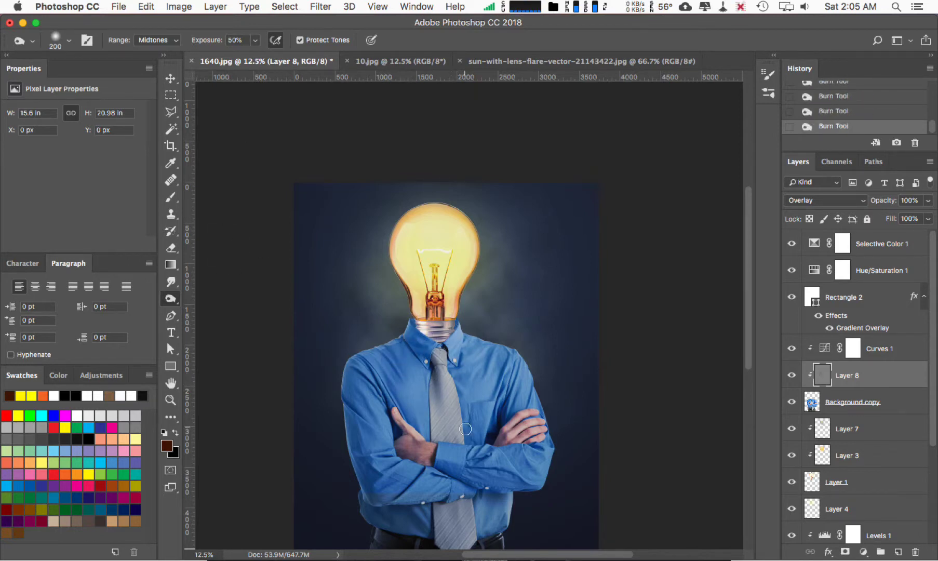
mouse_move(371, 393)
mouse_down()
mouse_move(377, 438)
mouse_move(428, 460)
mouse_up()
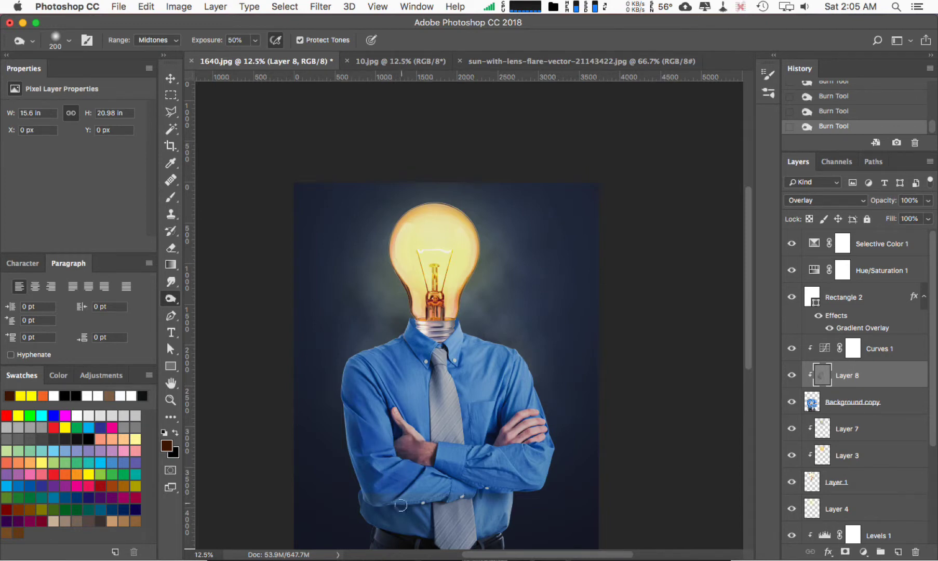
drag(382, 498, 412, 498)
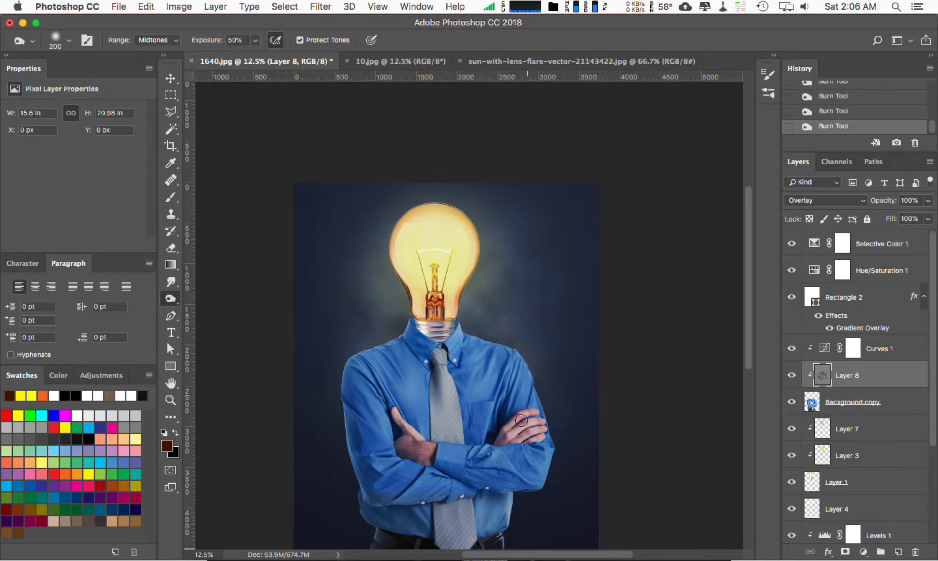
drag(468, 480, 478, 517)
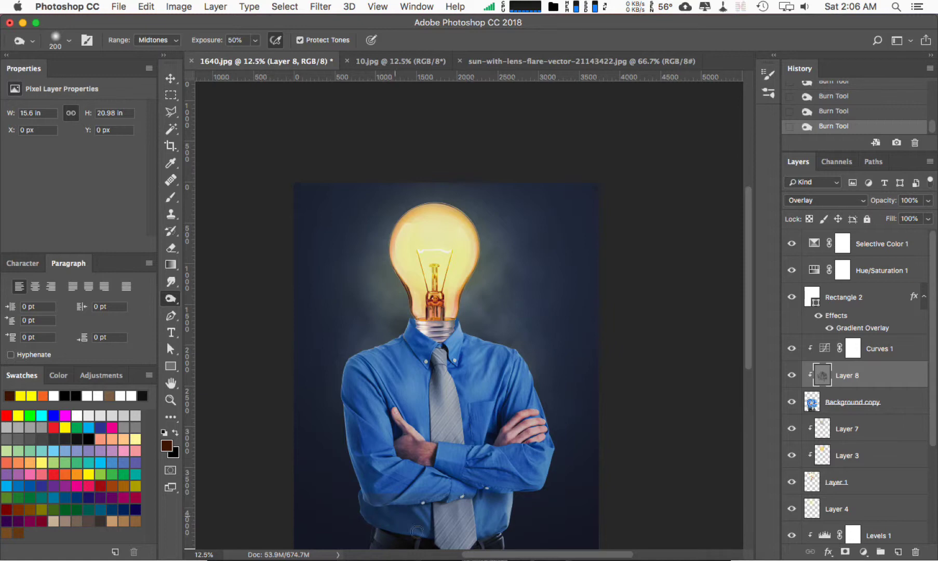
drag(452, 460, 435, 353)
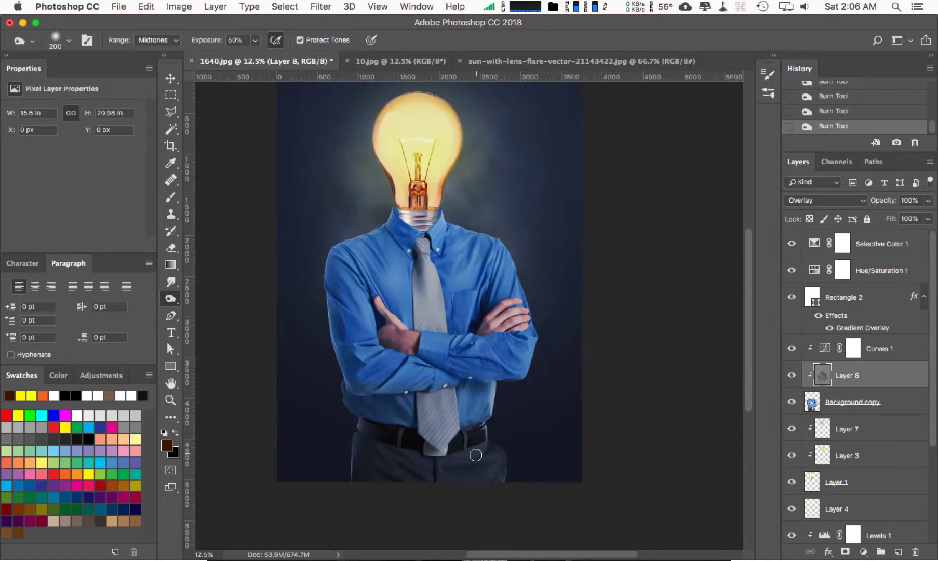
scroll(416, 401, up, 3)
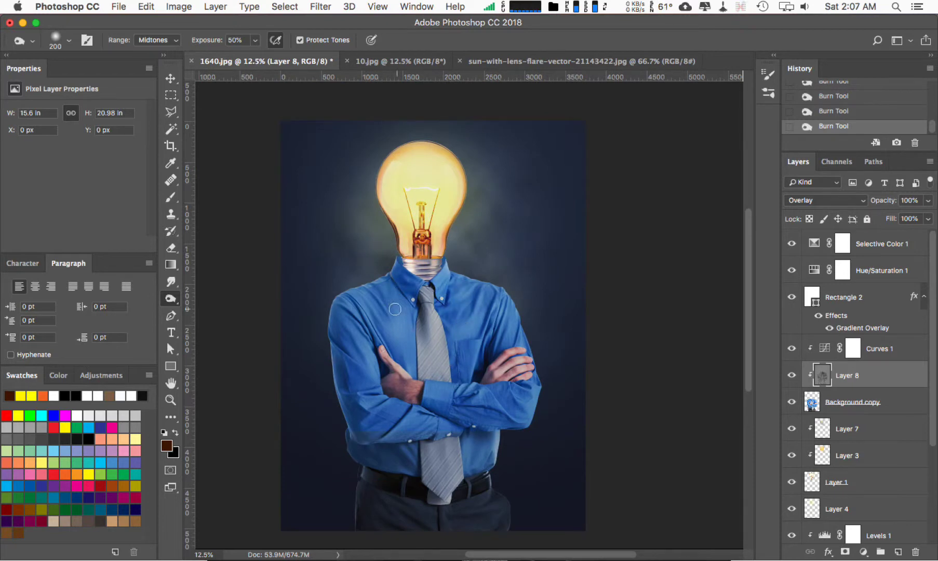
drag(395, 309, 396, 327)
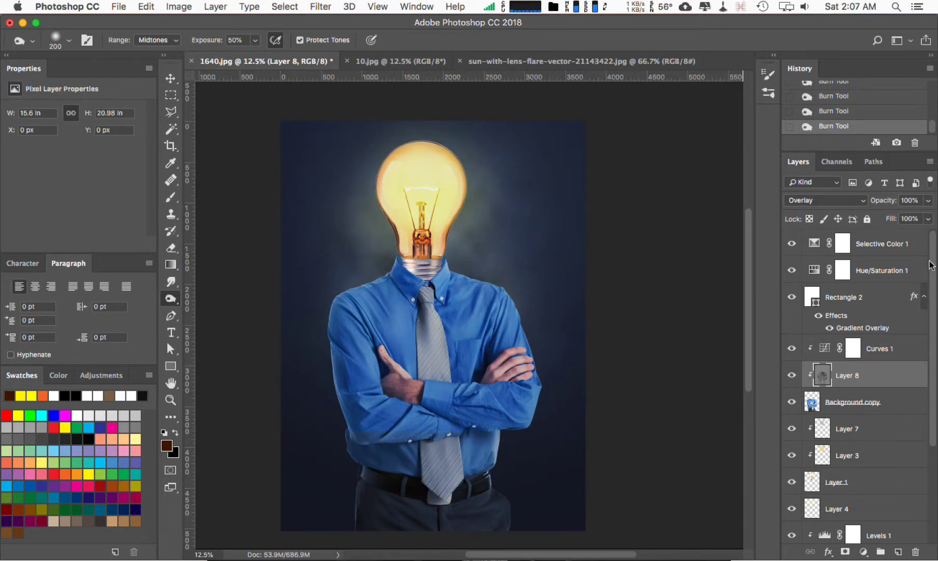
scroll(870, 306, down, 3)
scroll(867, 310, down, 3)
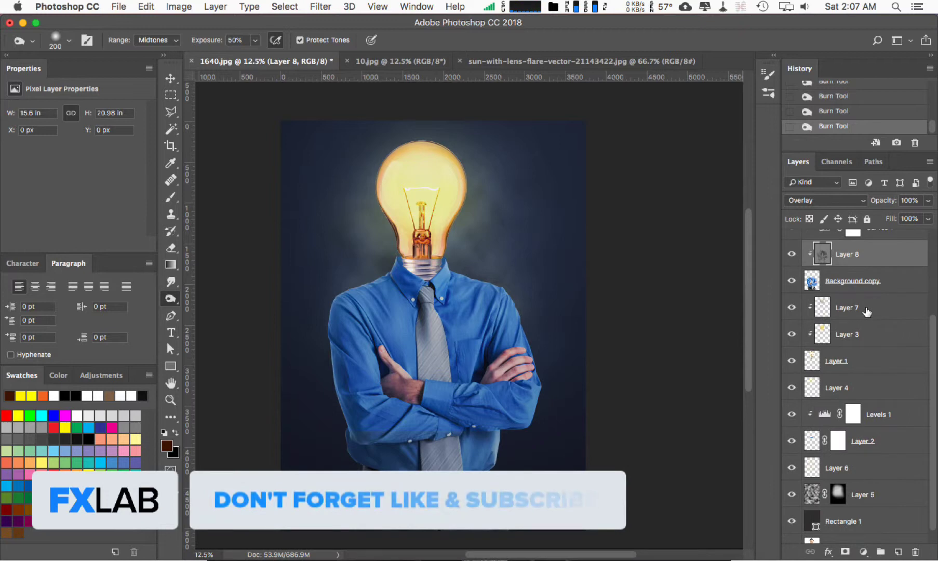
Add clipped 50% gray Overlay Layer 9 above Layer 7 and burn the bulb's socket
click(866, 310)
key(ctrl+shift+alt+n)
key(ctrl+alt+g)
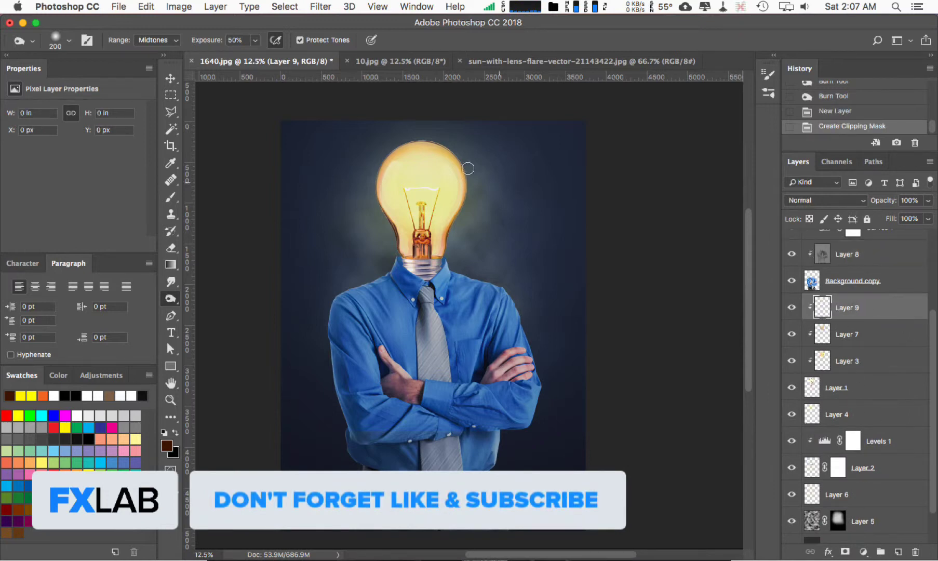
click(146, 6)
click(156, 212)
click(542, 224)
click(817, 201)
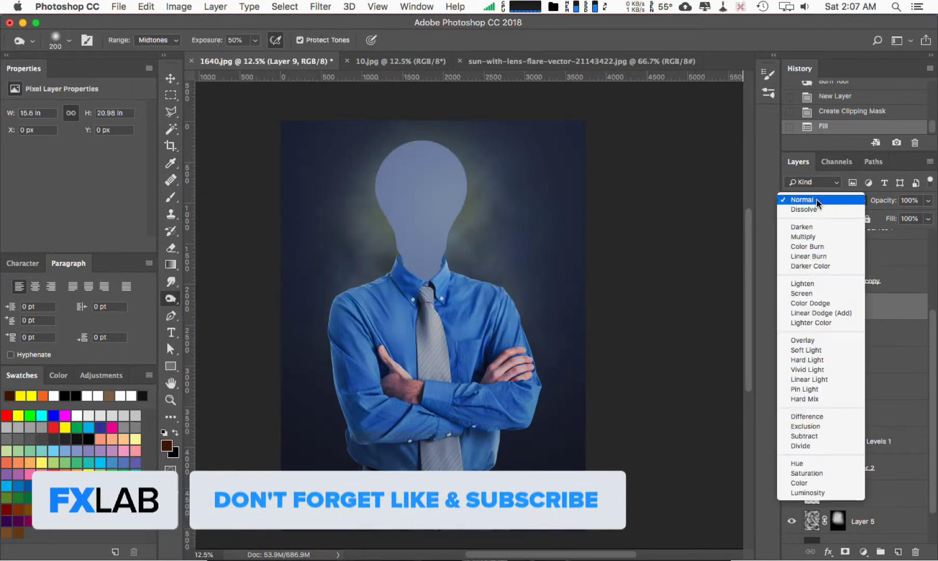
click(802, 340)
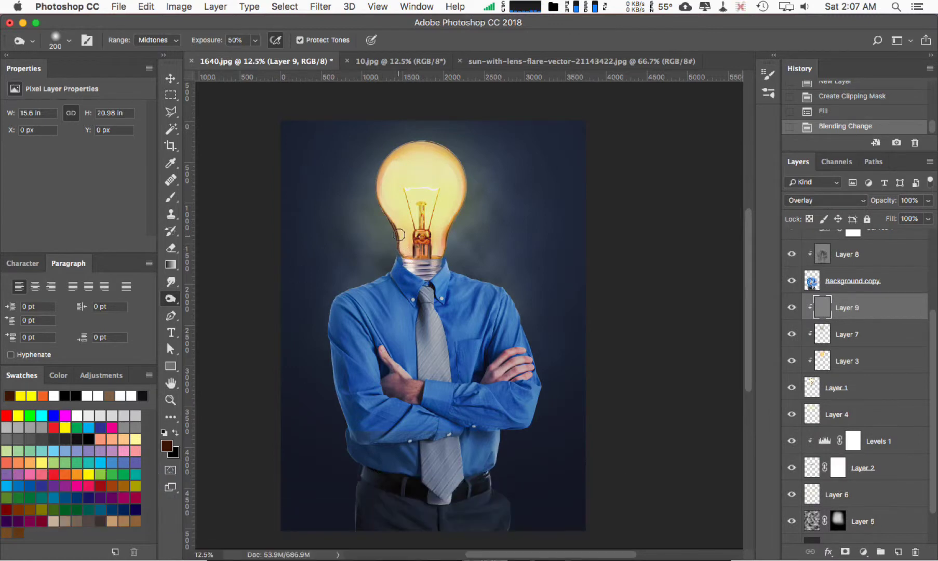
drag(407, 263, 437, 276)
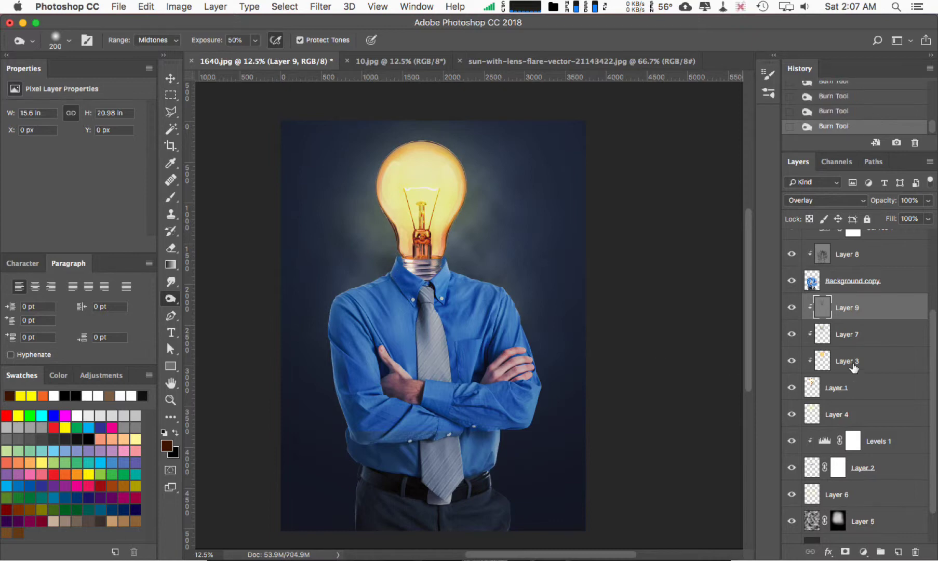
Raise Levels 1's black input to 98 to deepen the shadows
click(806, 446)
drag(31, 203, 59, 204)
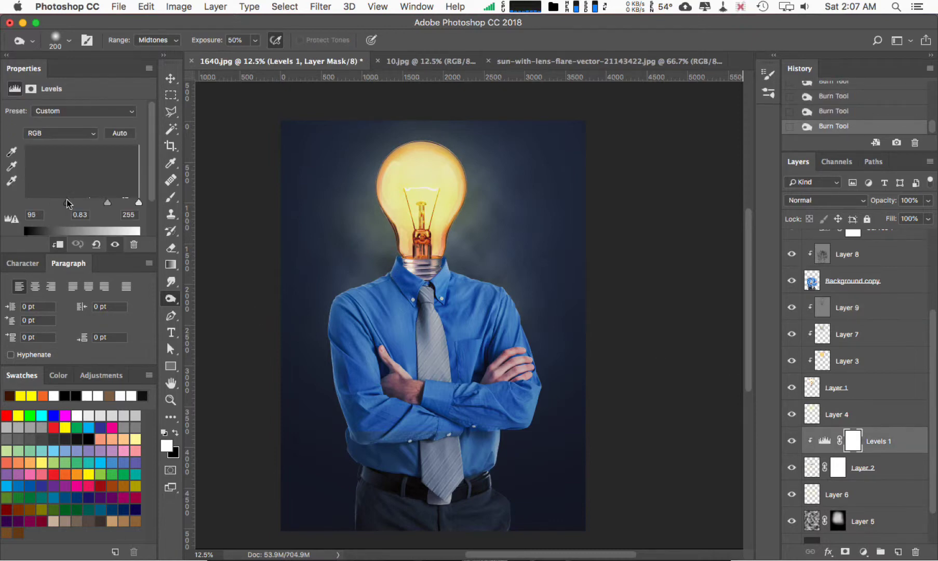